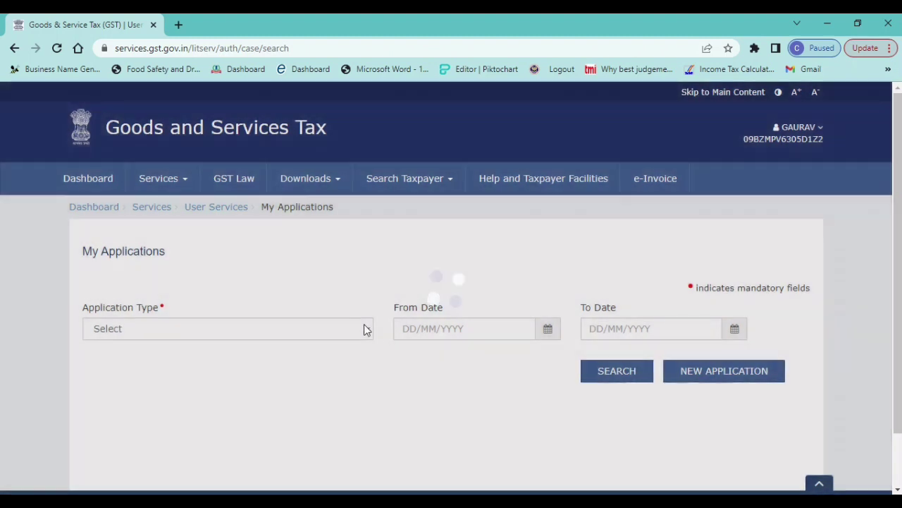
- Start a new application of type Intimation of Voluntary Payment - DRC-03
{"action": "left_click", "coordinate": [366, 330]}
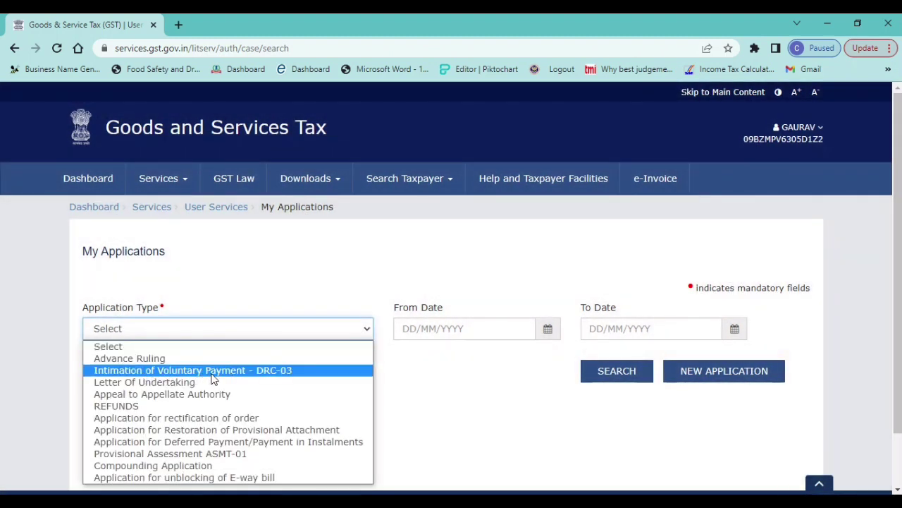
{"action": "left_click", "coordinate": [281, 371]}
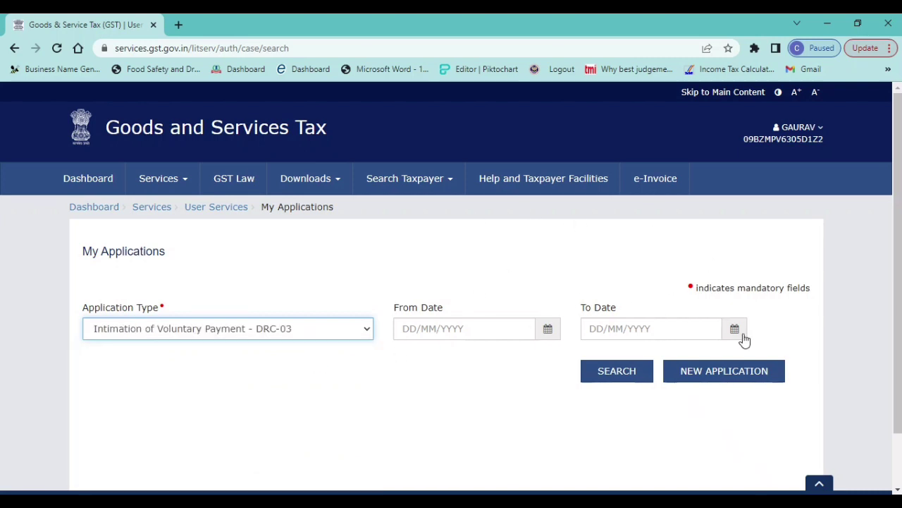
{"action": "left_click", "coordinate": [727, 375]}
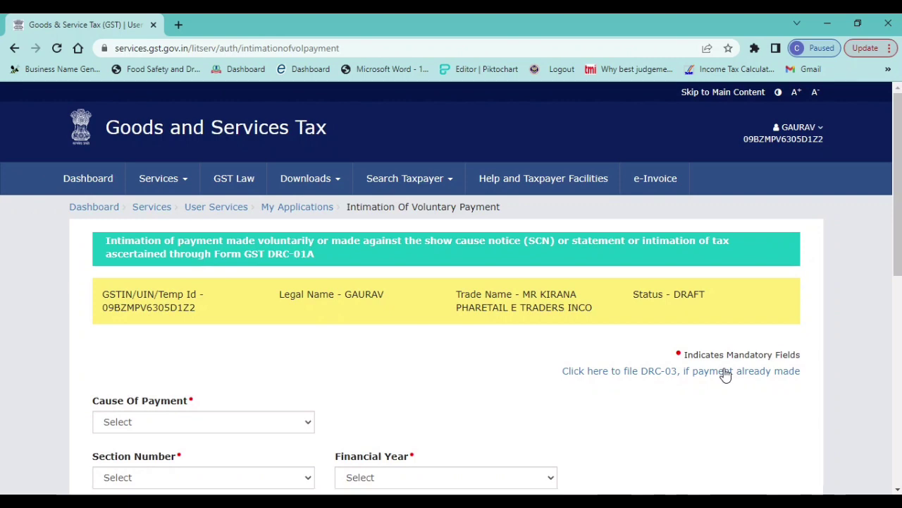
- Review the cause of payment options for the DRC-03 form, from Voluntary through to Others
{"action": "left_click_drag", "start_coordinate": [900, 234], "coordinate": [900, 301]}
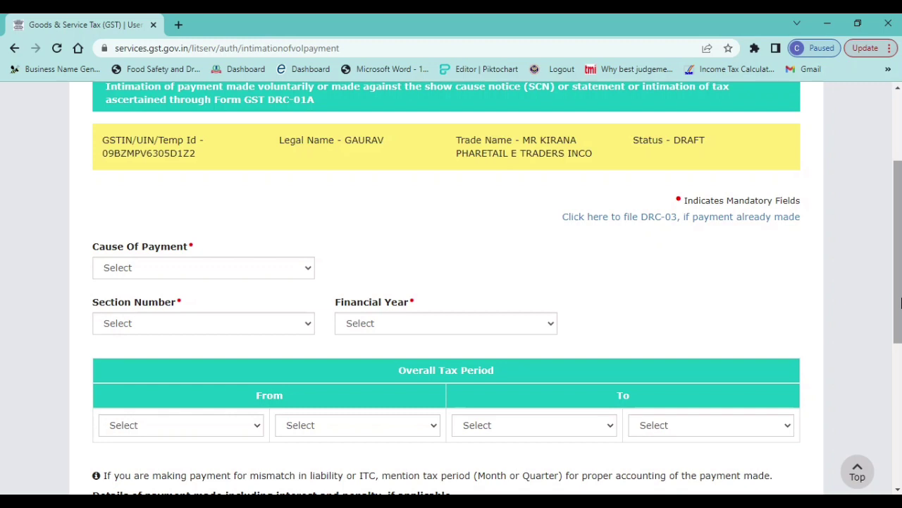
{"action": "left_click", "coordinate": [252, 268]}
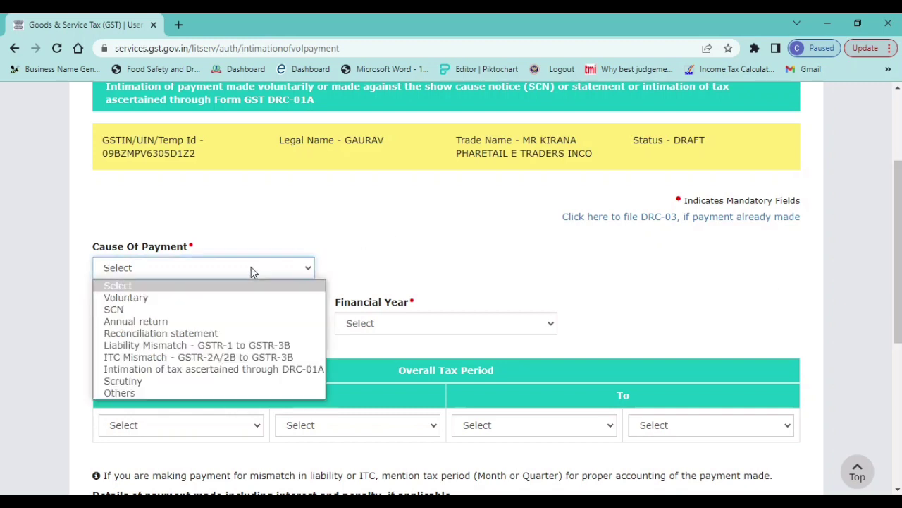
{"action": "key", "text": "Down"}
{"action": "key", "text": "Down"}
{"action": "key", "text": "Down"}
{"action": "key", "text": "Down"}
{"action": "key", "text": "Down"}
{"action": "key", "text": "Down"}
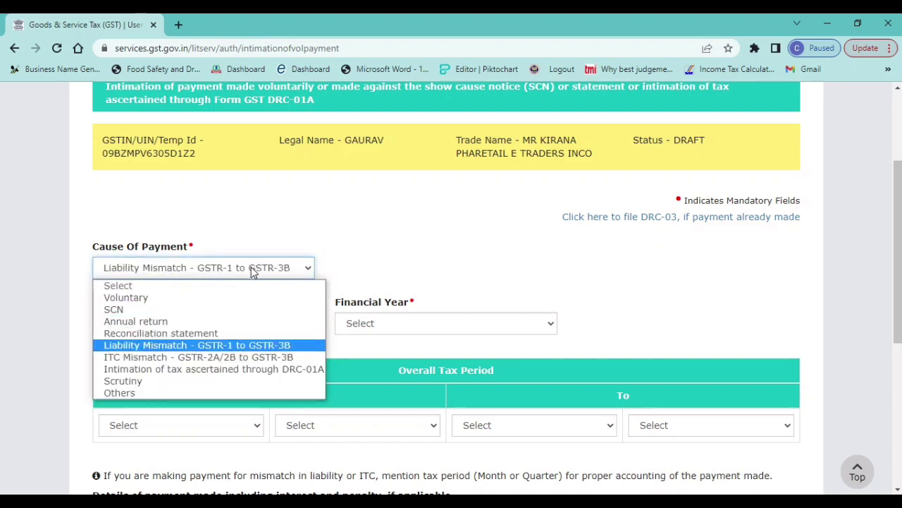
{"action": "key", "text": "Down"}
{"action": "key", "text": "Down"}
{"action": "key", "text": "Down"}
{"action": "key", "text": "Up"}
{"action": "key", "text": "Up"}
{"action": "key", "text": "Up"}
{"action": "key", "text": "Up"}
{"action": "key", "text": "Up"}
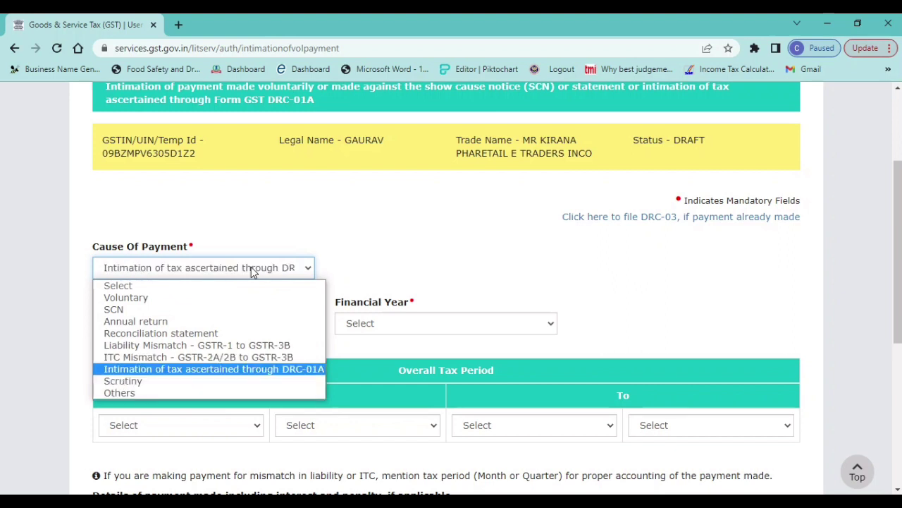
{"action": "key", "text": "Up"}
{"action": "key", "text": "Up"}
{"action": "key", "text": "Up"}
{"action": "key", "text": "Down"}
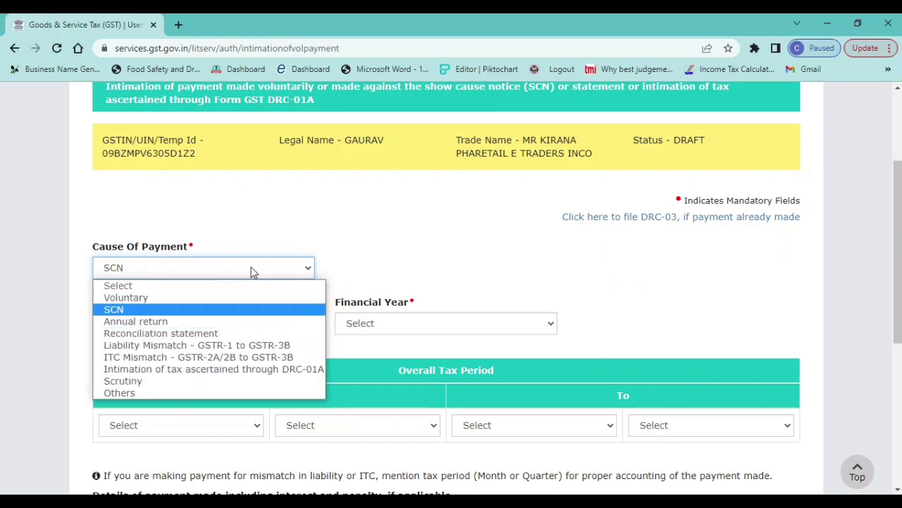
{"action": "key", "text": "Down"}
{"action": "key", "text": "Down"}
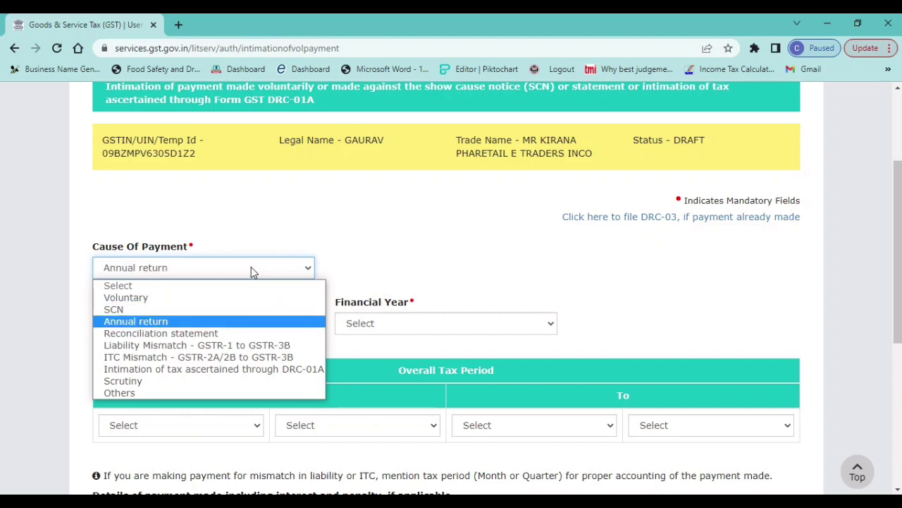
{"action": "key", "text": "Down"}
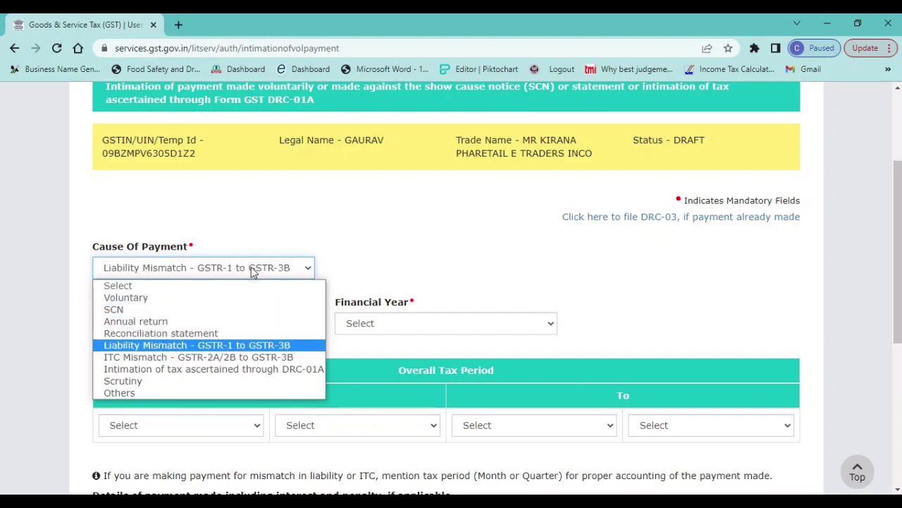
{"action": "key", "text": "Down"}
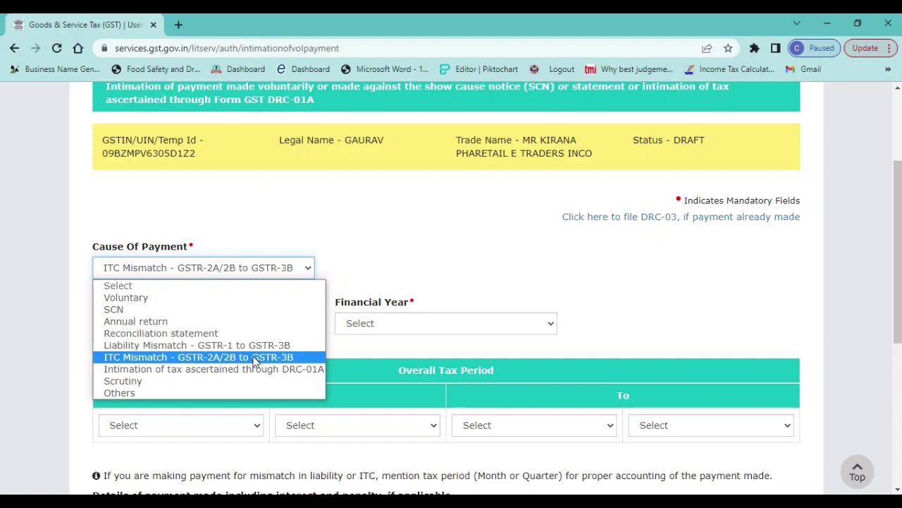
{"action": "key", "text": "Down"}
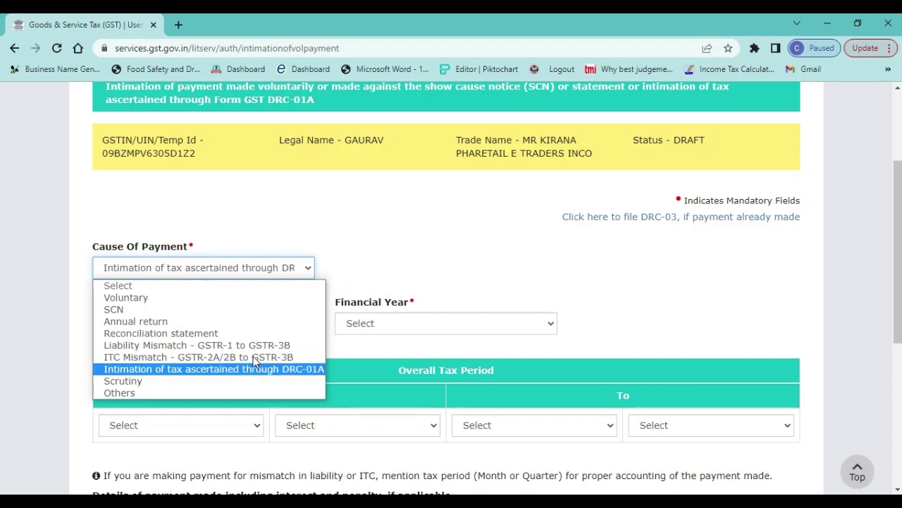
{"action": "key", "text": "Down"}
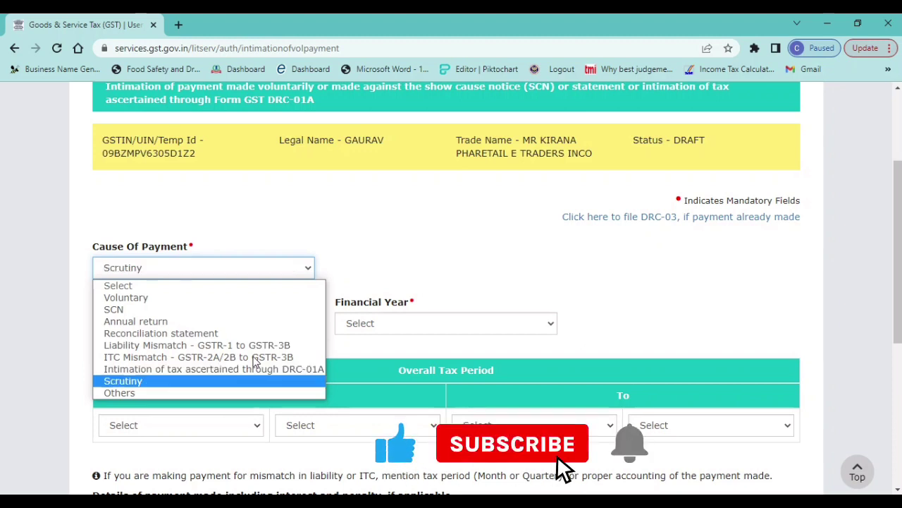
{"action": "key", "text": "Down"}
- Set the cause of payment to Annual return
{"action": "key", "text": "Up"}
{"action": "key", "text": "Up"}
{"action": "key", "text": "Up"}
{"action": "key", "text": "Up"}
{"action": "key", "text": "Up"}
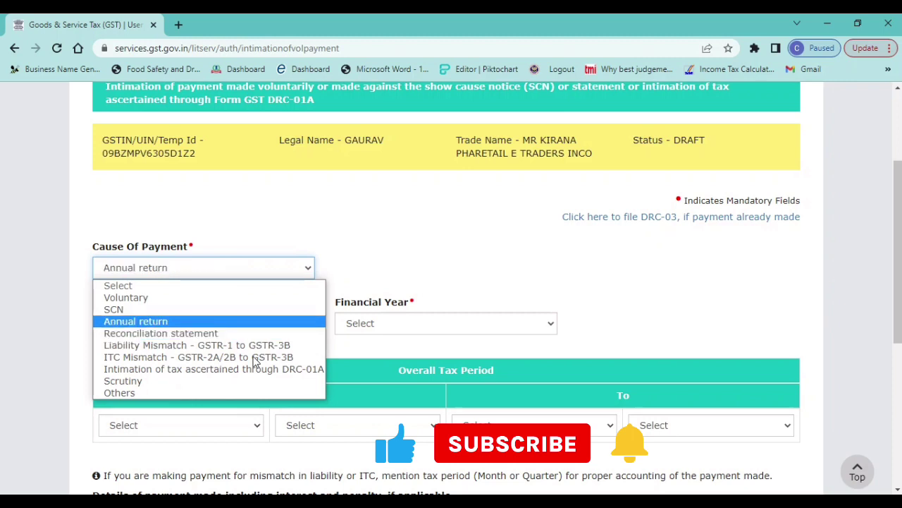
{"action": "key", "text": "Up"}
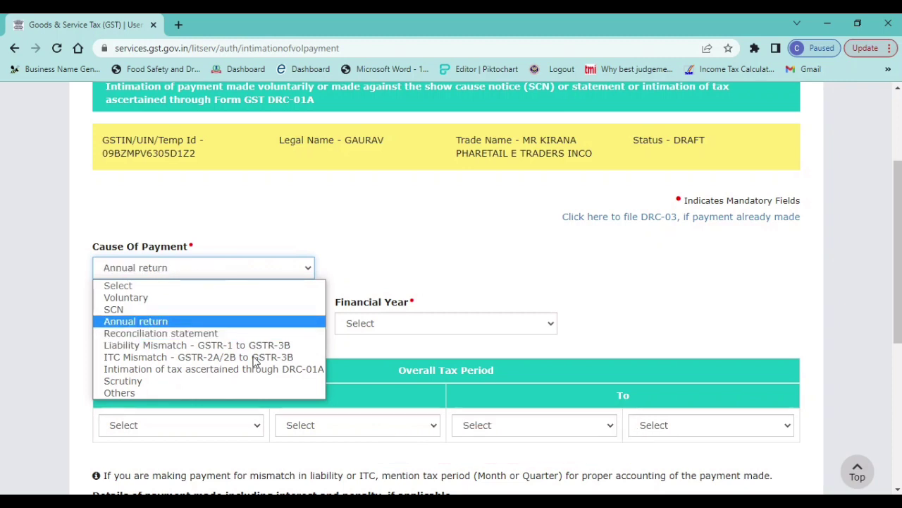
{"action": "key", "text": "Return"}
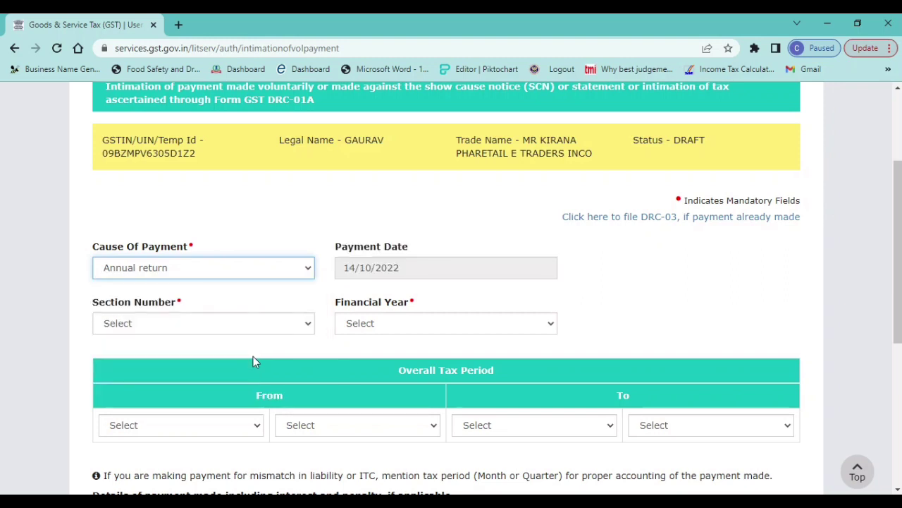
- Set the section number to 73(5) and the financial year to 2021-2022
{"action": "left_click", "coordinate": [181, 323]}
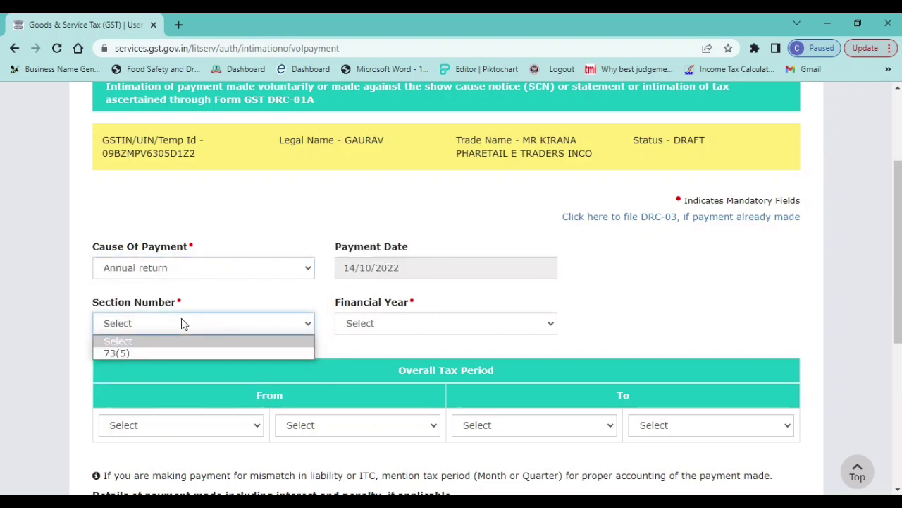
{"action": "key", "text": "Down"}
{"action": "key", "text": "Return"}
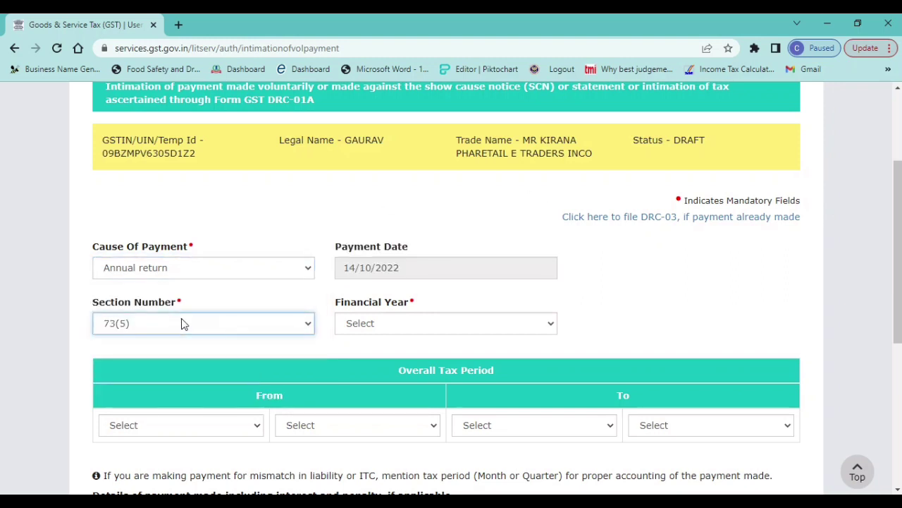
{"action": "left_click", "coordinate": [472, 326]}
{"action": "key", "text": "Down"}
{"action": "key", "text": "Down"}
{"action": "key", "text": "Down"}
{"action": "key", "text": "Down"}
{"action": "key", "text": "Down"}
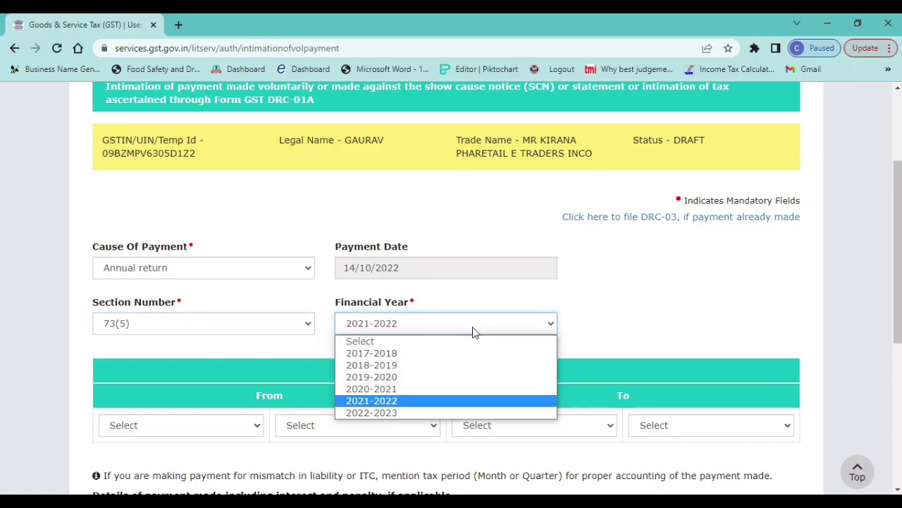
{"action": "key", "text": "Return"}
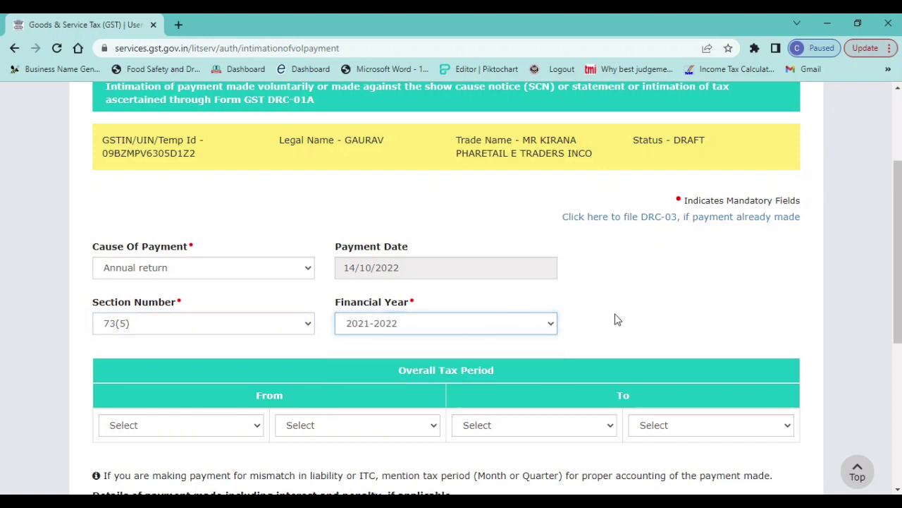
- Set the start of the overall tax period to APR 2021
{"action": "scroll", "coordinate": [615, 319], "scroll_direction": "down", "scroll_amount": 2}
{"action": "scroll", "coordinate": [615, 318], "scroll_direction": "down", "scroll_amount": 2}
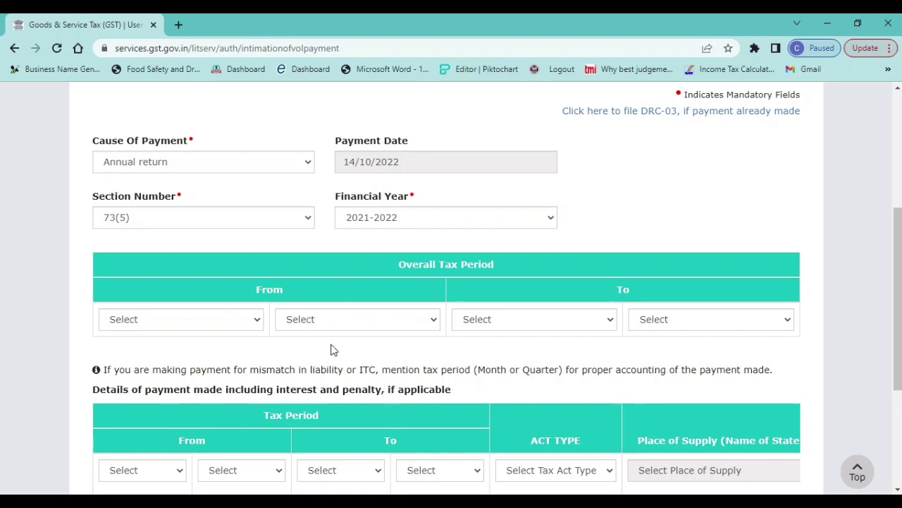
{"action": "left_click", "coordinate": [256, 321]}
{"action": "key", "text": "Down"}
{"action": "key", "text": "Down"}
{"action": "key", "text": "Down"}
{"action": "key", "text": "Down"}
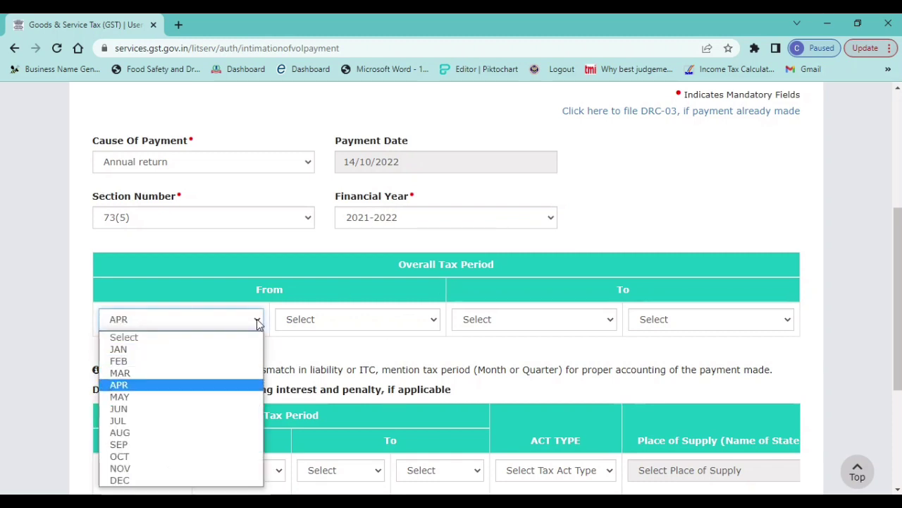
{"action": "key", "text": "Return"}
{"action": "left_click", "coordinate": [305, 322]}
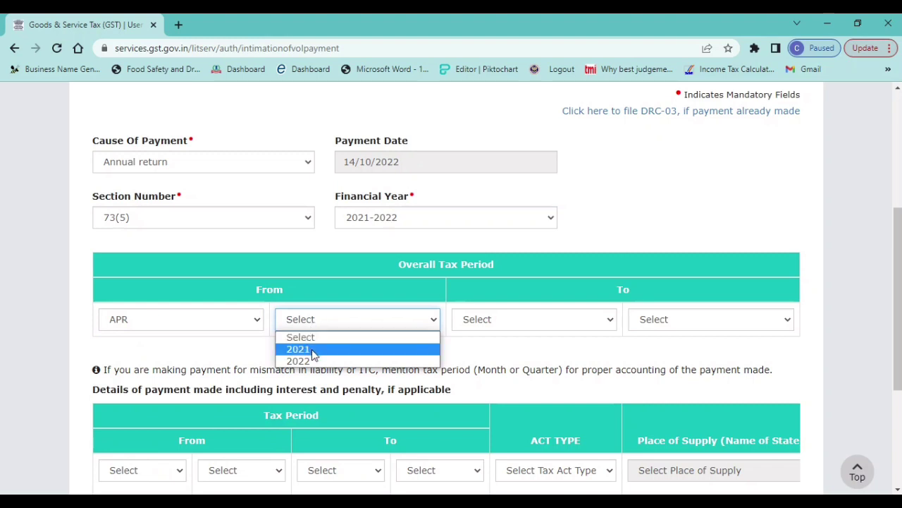
{"action": "left_click", "coordinate": [313, 348]}
- Set the end of the overall tax period to MAR 2022
{"action": "left_click", "coordinate": [502, 324]}
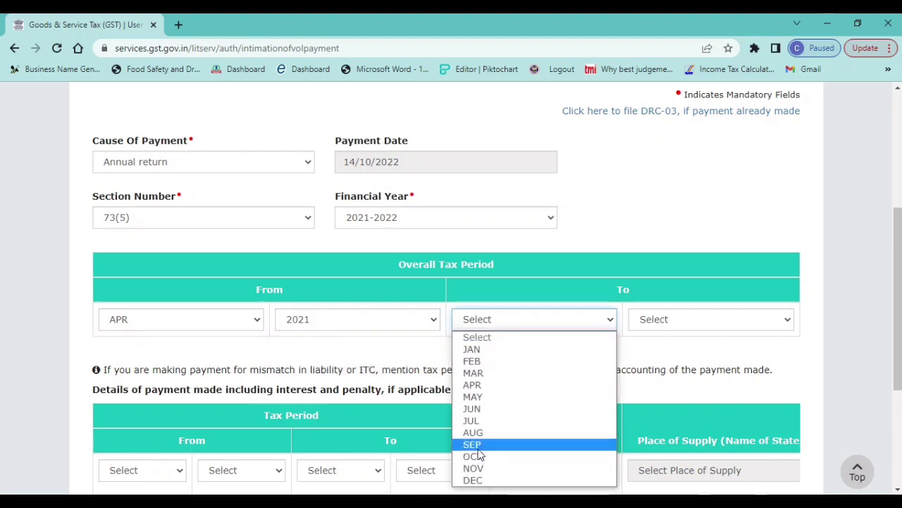
{"action": "left_click", "coordinate": [480, 365]}
{"action": "left_click", "coordinate": [479, 326]}
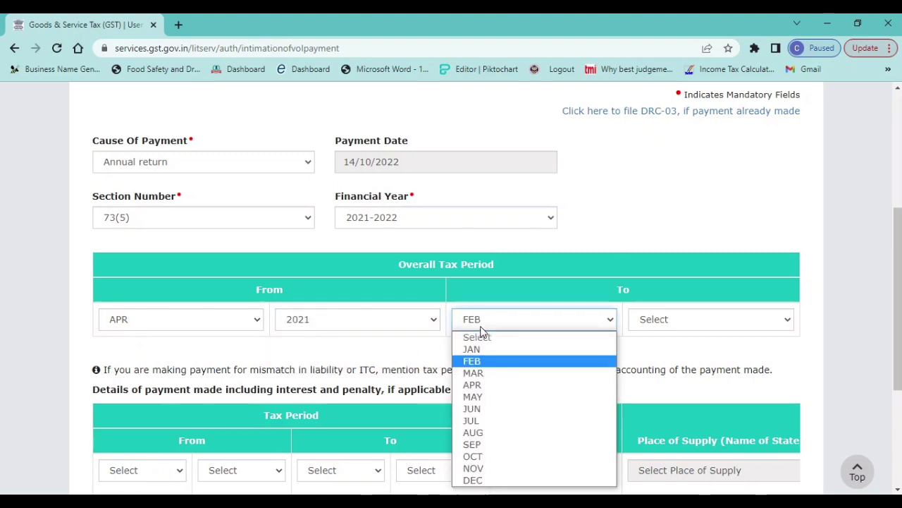
{"action": "left_click", "coordinate": [479, 373]}
{"action": "left_click", "coordinate": [679, 325]}
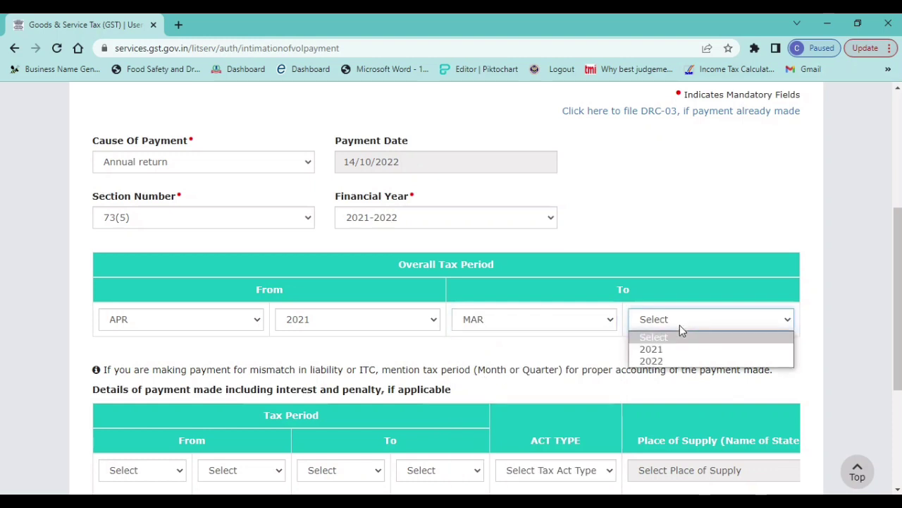
{"action": "left_click", "coordinate": [668, 361]}
{"action": "left_click", "coordinate": [603, 354]}
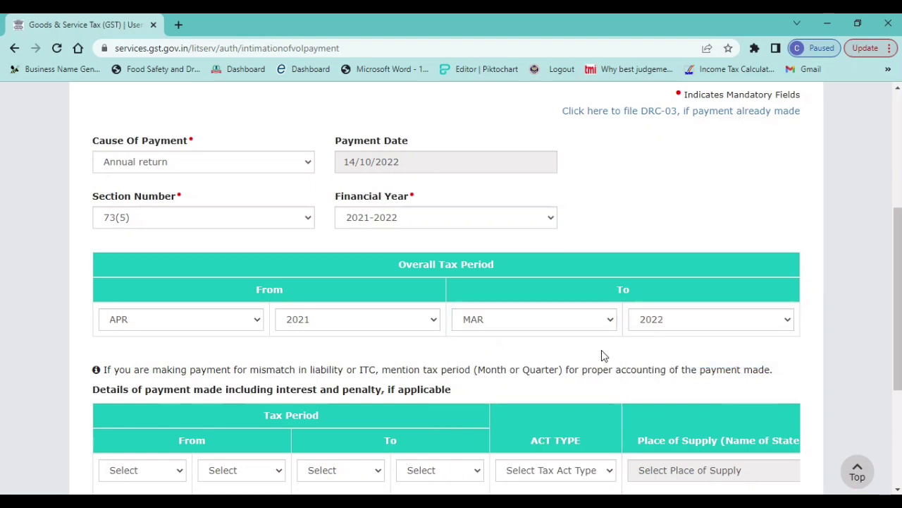
- In the payment details row, set the tax period from APR 2021 to MAR 2022 and the act type to CGST
{"action": "scroll", "coordinate": [603, 355], "scroll_direction": "down", "scroll_amount": 3}
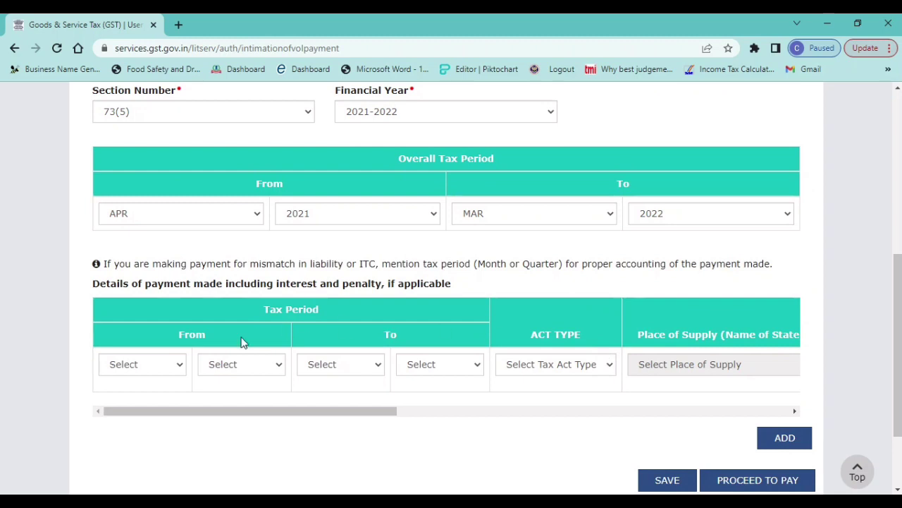
{"action": "left_click", "coordinate": [176, 372]}
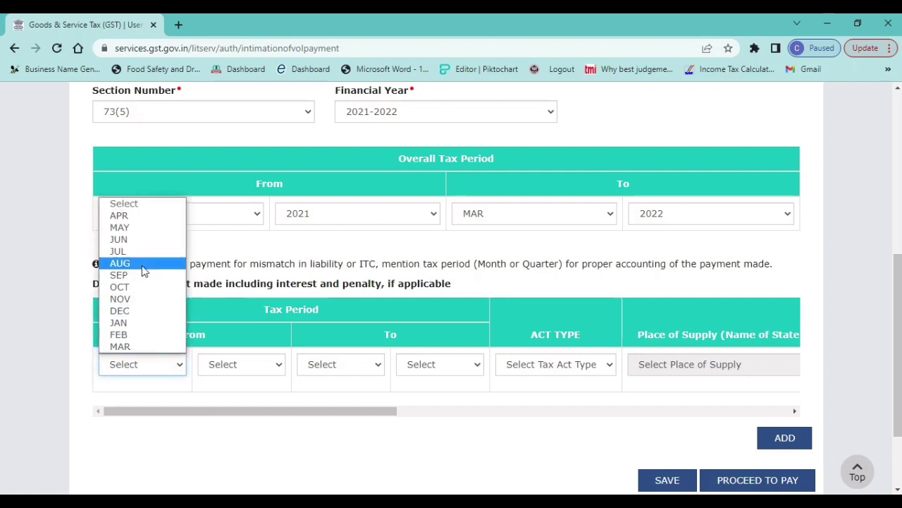
{"action": "left_click", "coordinate": [126, 218]}
{"action": "left_click", "coordinate": [234, 366]}
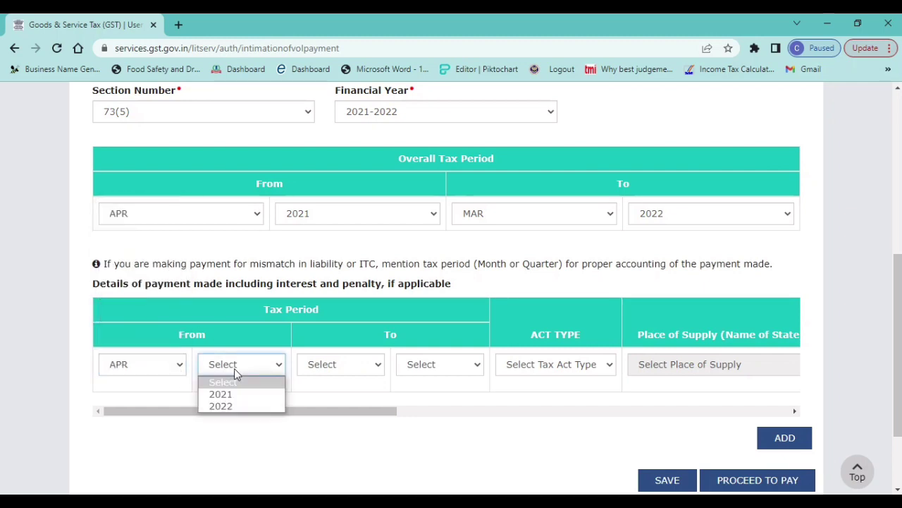
{"action": "left_click", "coordinate": [224, 395]}
{"action": "left_click", "coordinate": [355, 374]}
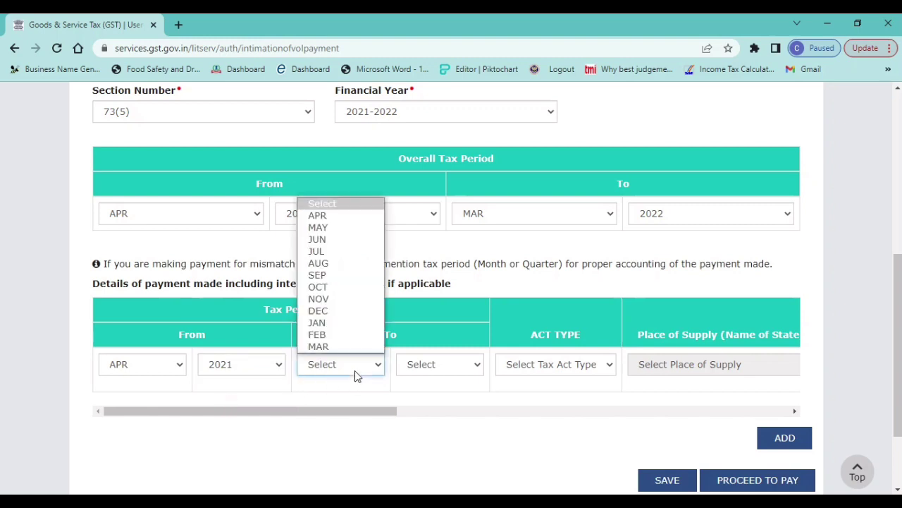
{"action": "left_click", "coordinate": [329, 346]}
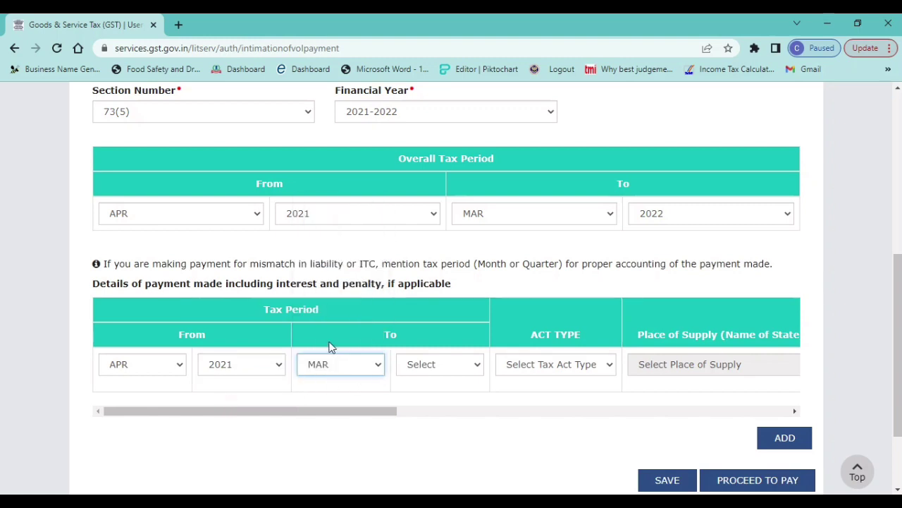
{"action": "left_click", "coordinate": [458, 368]}
{"action": "left_click", "coordinate": [454, 405]}
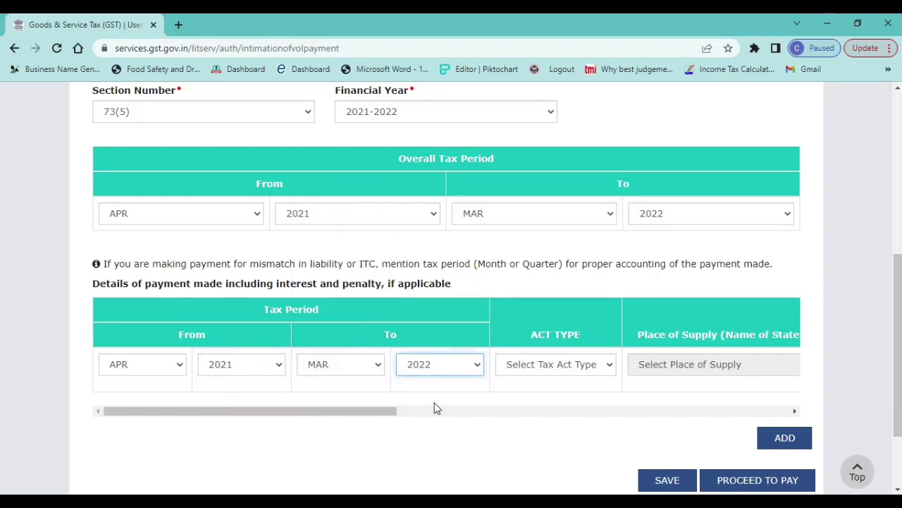
{"action": "left_click", "coordinate": [562, 366]}
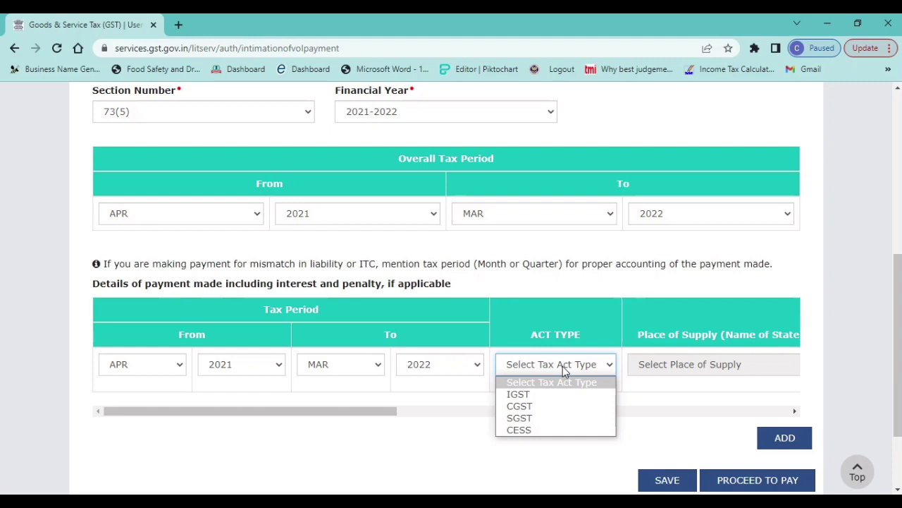
{"action": "left_click", "coordinate": [525, 406]}
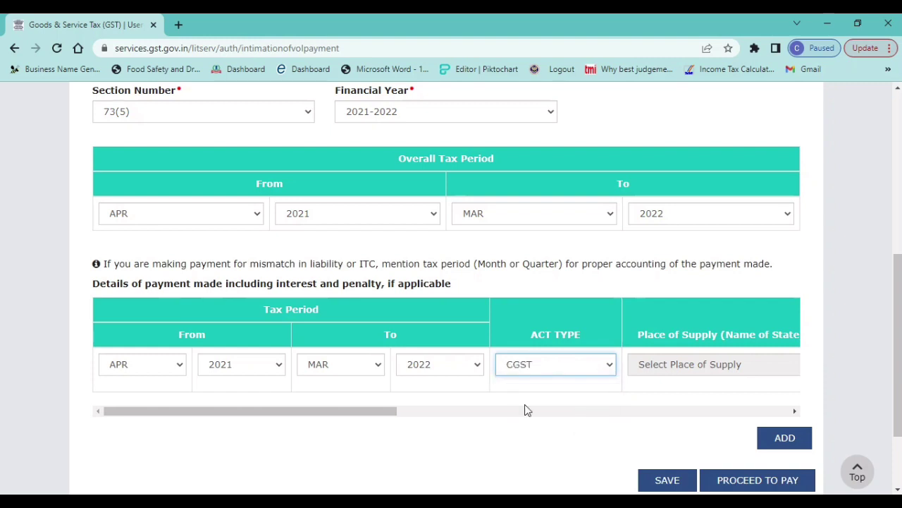
- Enter a tax amount of 25000 and interest of 1500 in the CGST payment row
{"action": "left_click_drag", "start_coordinate": [386, 414], "coordinate": [453, 419]}
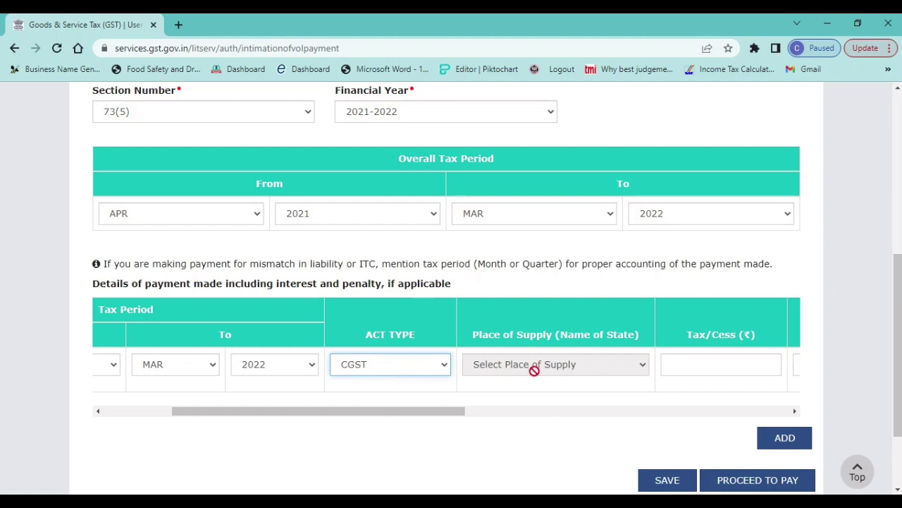
{"action": "left_click_drag", "start_coordinate": [419, 414], "coordinate": [518, 419]}
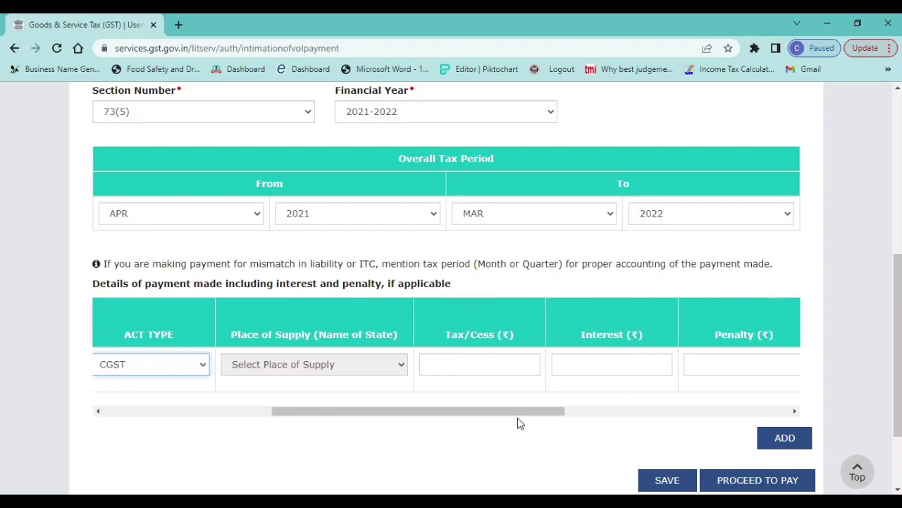
{"action": "left_click", "coordinate": [492, 368]}
{"action": "type", "text": "25000"}
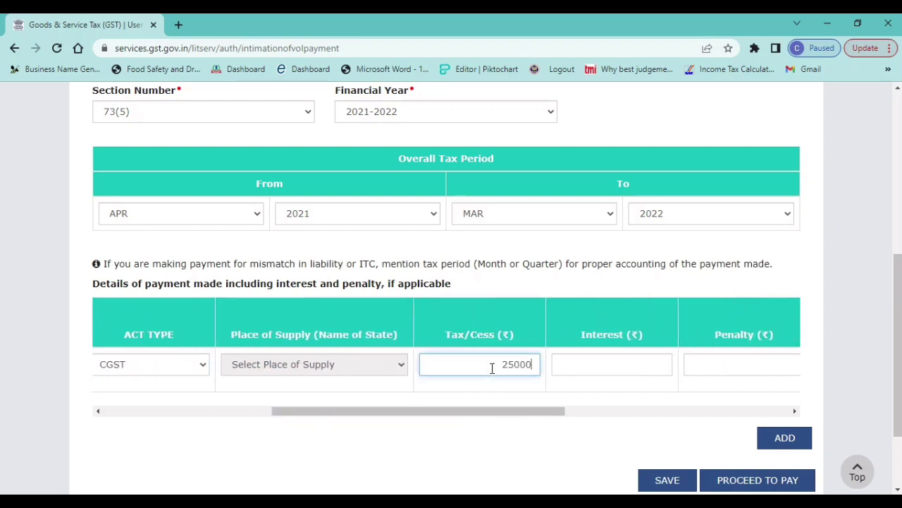
{"action": "left_click_drag", "start_coordinate": [543, 414], "coordinate": [620, 414]}
{"action": "left_click", "coordinate": [472, 360]}
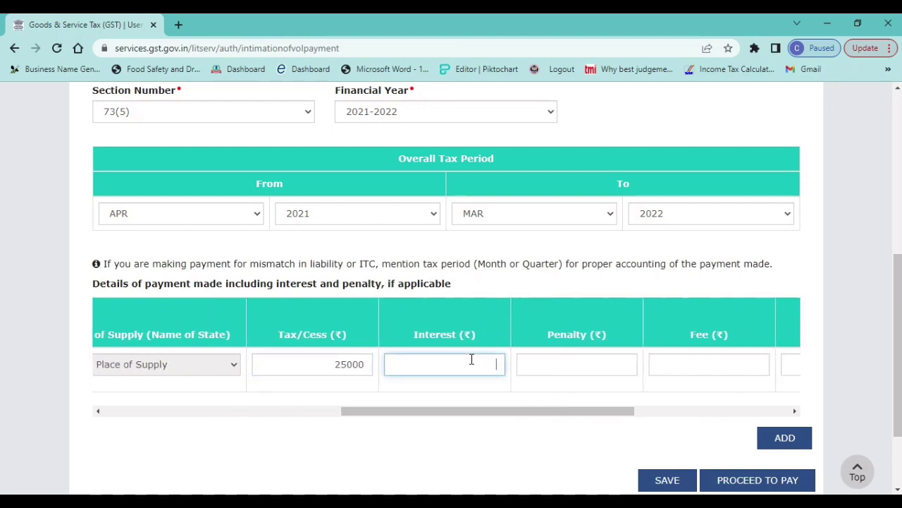
{"action": "type", "text": "1500"}
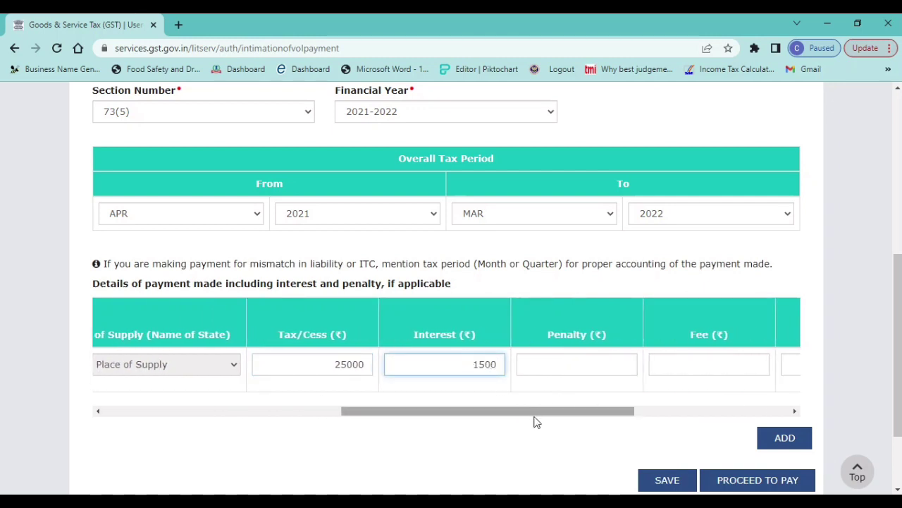
{"action": "left_click_drag", "start_coordinate": [537, 416], "coordinate": [377, 440]}
{"action": "left_click", "coordinate": [489, 360]}
{"action": "left_click", "coordinate": [553, 362]}
{"action": "left_click", "coordinate": [659, 358]}
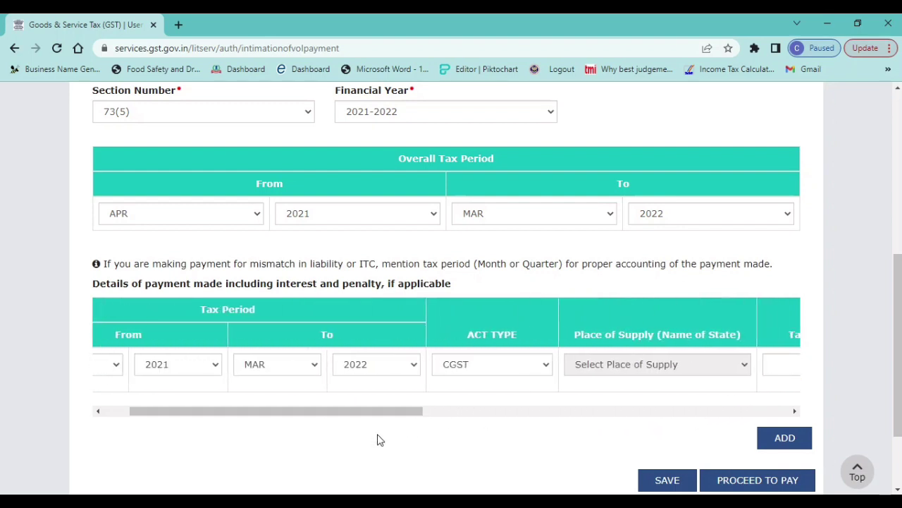
- Add a second payment details row and set its tax period start to APR 2021
{"action": "left_click", "coordinate": [783, 437]}
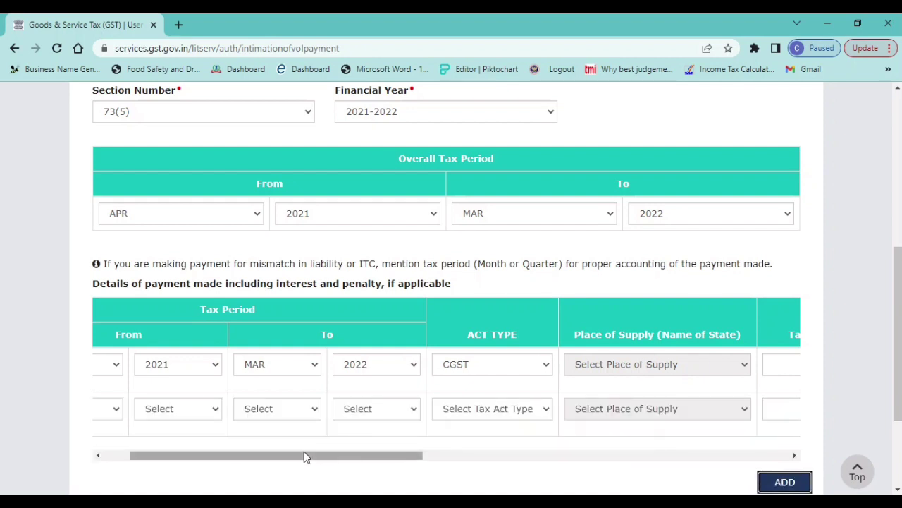
{"action": "left_click_drag", "start_coordinate": [305, 457], "coordinate": [181, 455]}
{"action": "left_click", "coordinate": [141, 412]}
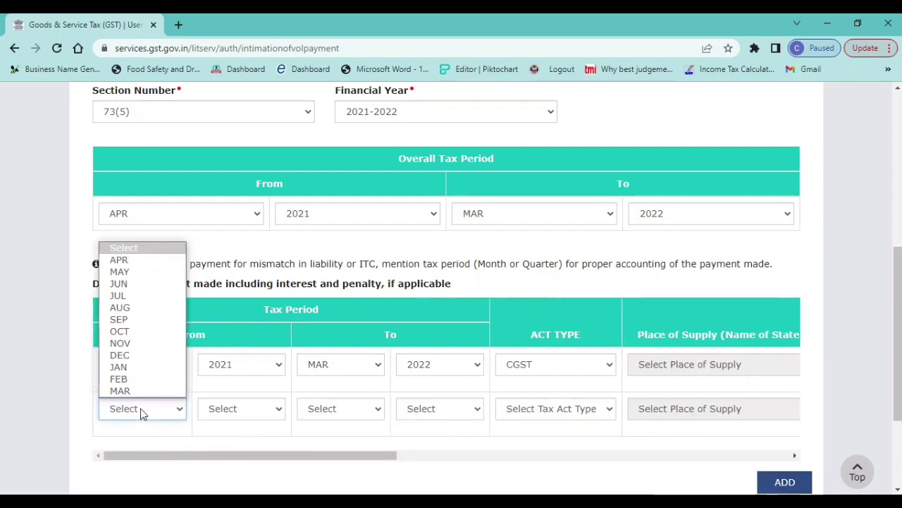
{"action": "key", "text": "Down"}
{"action": "key", "text": "Return"}
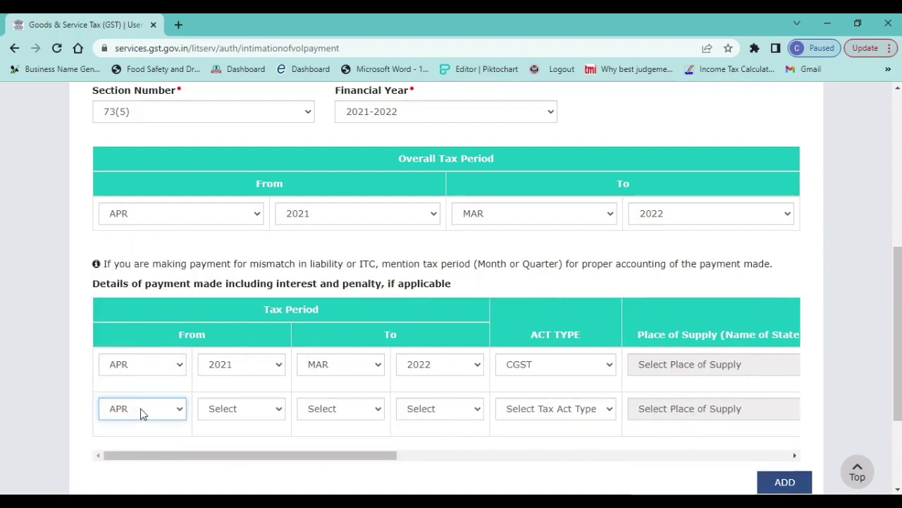
{"action": "left_click", "coordinate": [235, 409]}
{"action": "key", "text": "Down"}
{"action": "key", "text": "Return"}
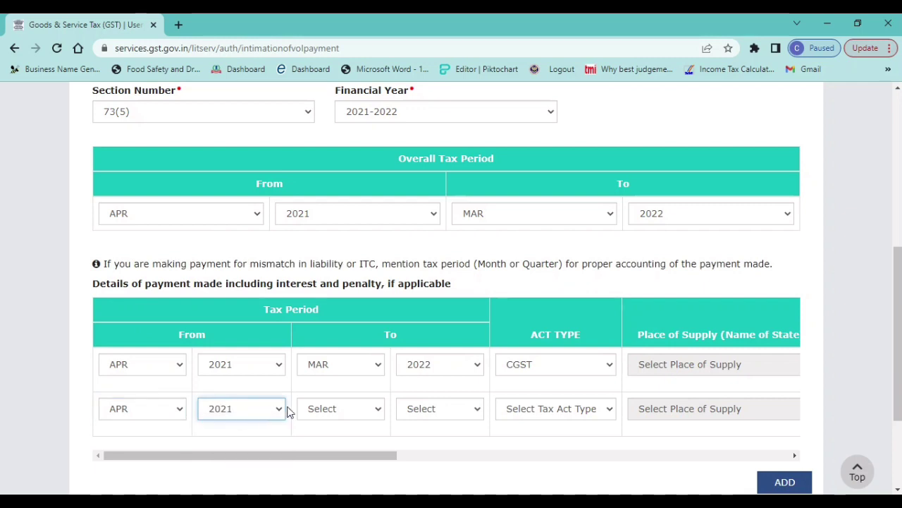
- Set the second payment row's tax period end to MAR 2022 and its act type to SGST
{"action": "left_click", "coordinate": [342, 409]}
{"action": "key", "text": "Down"}
{"action": "key", "text": "Down"}
{"action": "key", "text": "Down"}
{"action": "key", "text": "Down"}
{"action": "key", "text": "Down"}
{"action": "key", "text": "Down"}
{"action": "key", "text": "Down"}
{"action": "key", "text": "Down"}
{"action": "key", "text": "Down"}
{"action": "key", "text": "Down"}
{"action": "key", "text": "Down"}
{"action": "key", "text": "Down"}
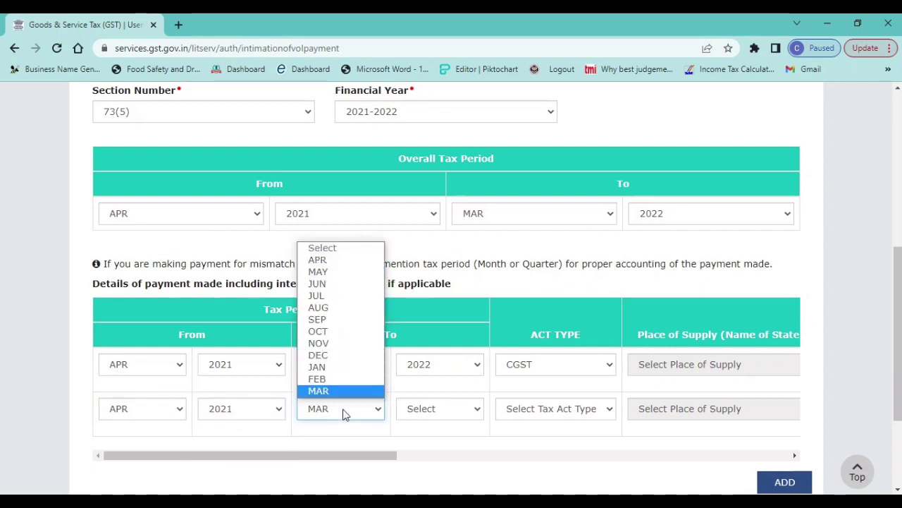
{"action": "key", "text": "Return"}
{"action": "left_click", "coordinate": [470, 411]}
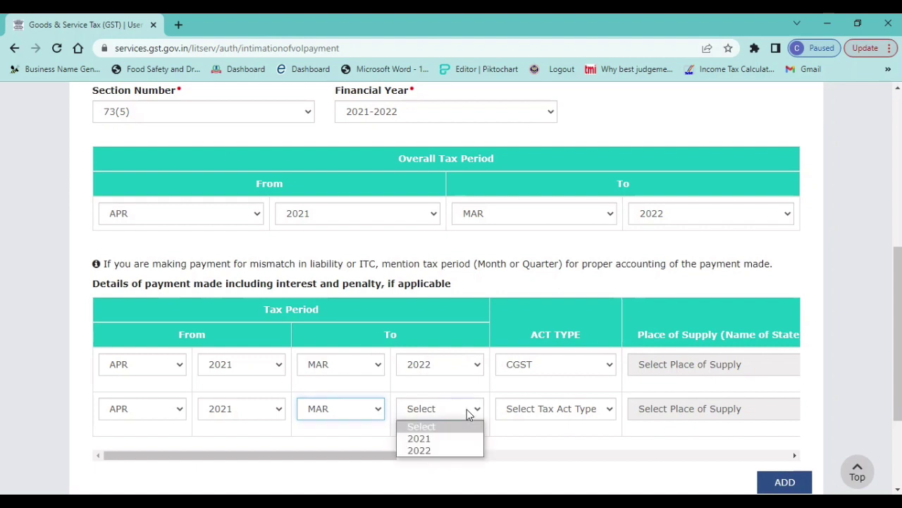
{"action": "left_click", "coordinate": [429, 450]}
{"action": "left_click", "coordinate": [550, 409]}
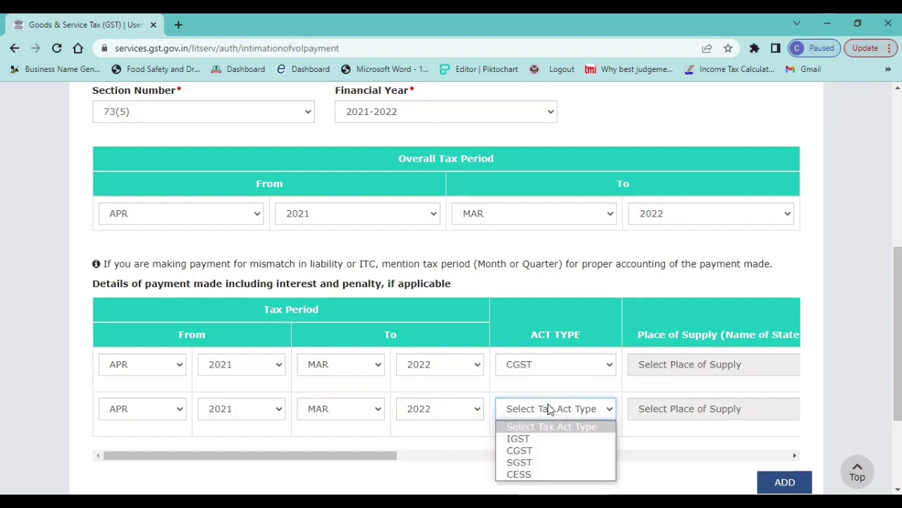
{"action": "left_click", "coordinate": [512, 464]}
- Enter a tax amount of 25000 and interest of 1500 in the SGST payment row
{"action": "left_click", "coordinate": [454, 456]}
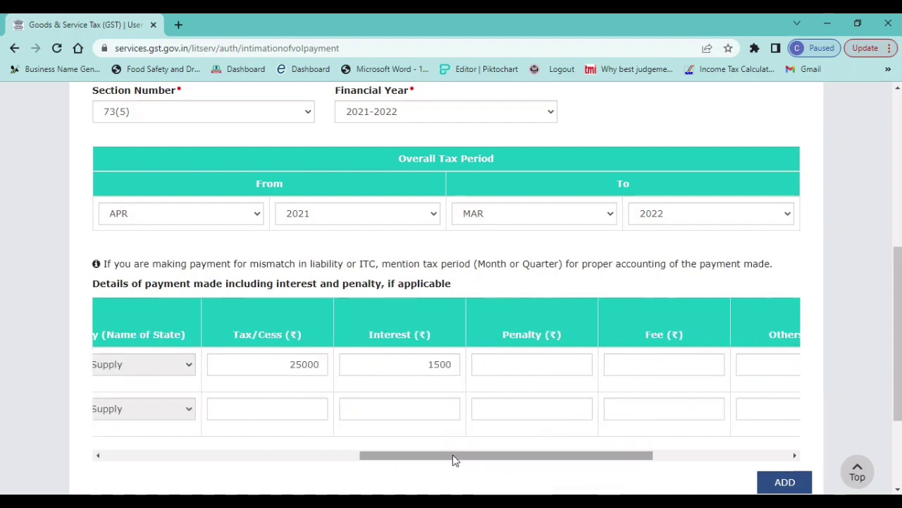
{"action": "left_click", "coordinate": [324, 413]}
{"action": "type", "text": "25000"}
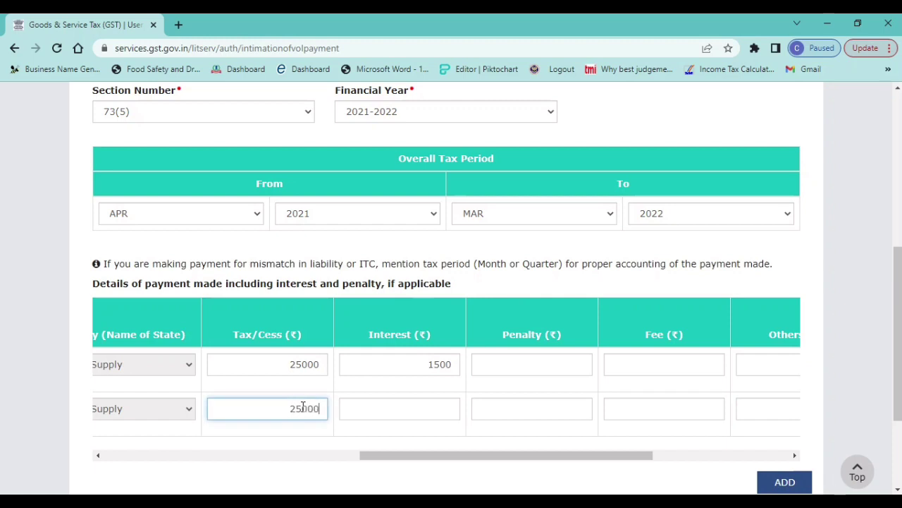
{"action": "left_click", "coordinate": [405, 419]}
{"action": "type", "text": "1500"}
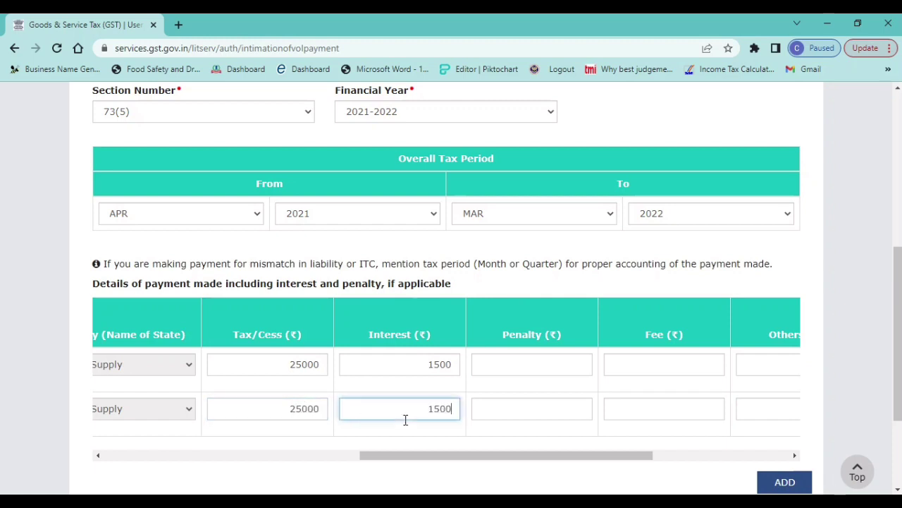
{"action": "left_click", "coordinate": [511, 479]}
{"action": "left_click_drag", "start_coordinate": [535, 458], "coordinate": [222, 462]}
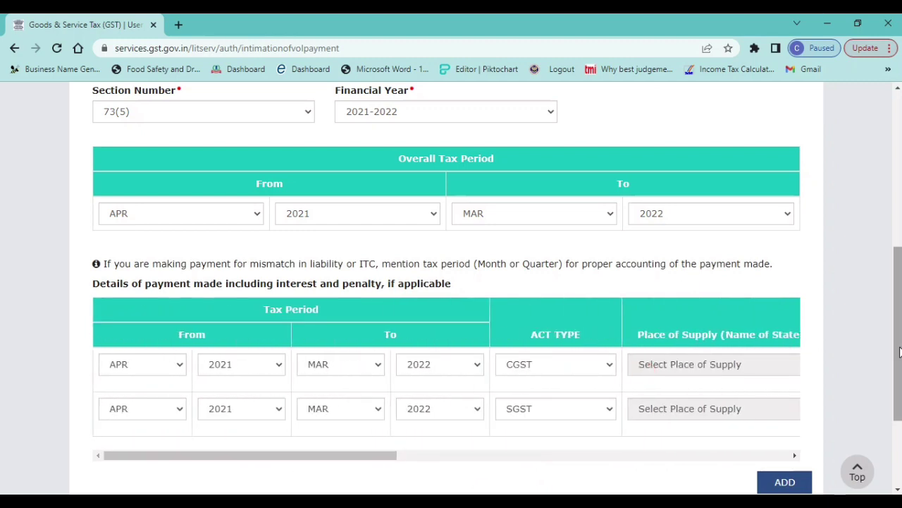
- Add a third payment details row and set its tax period start to APR 2021
{"action": "left_click_drag", "start_coordinate": [898, 353], "coordinate": [899, 375]}
{"action": "left_click", "coordinate": [783, 429]}
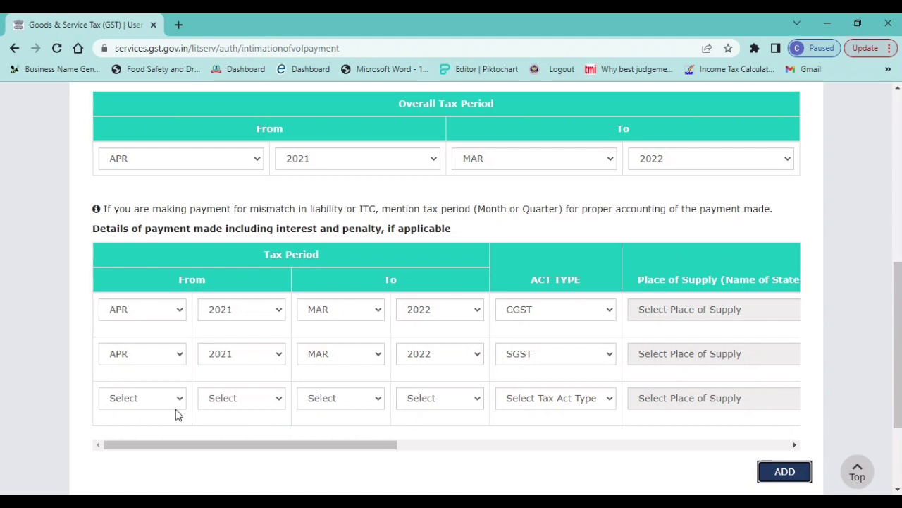
{"action": "left_click", "coordinate": [123, 398]}
{"action": "key", "text": "Down"}
{"action": "key", "text": "Down"}
{"action": "key", "text": "Up"}
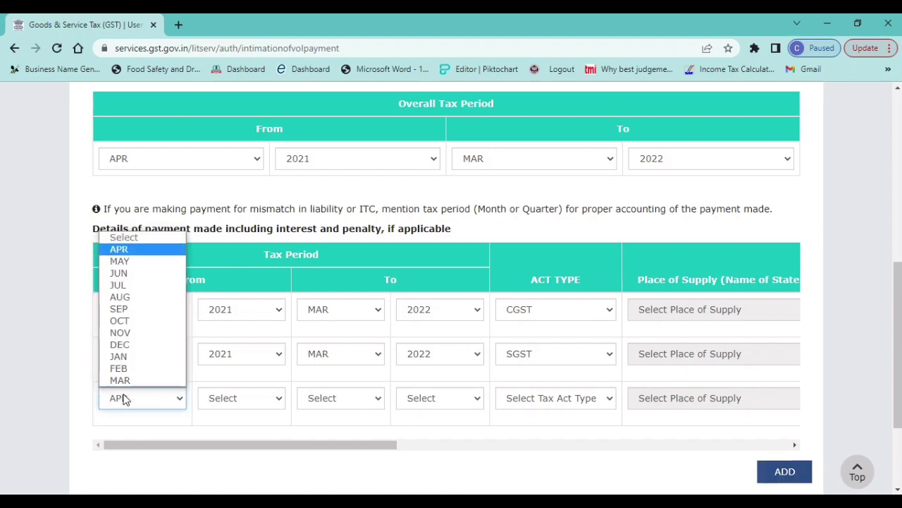
{"action": "key", "text": "Return"}
{"action": "left_click", "coordinate": [225, 401]}
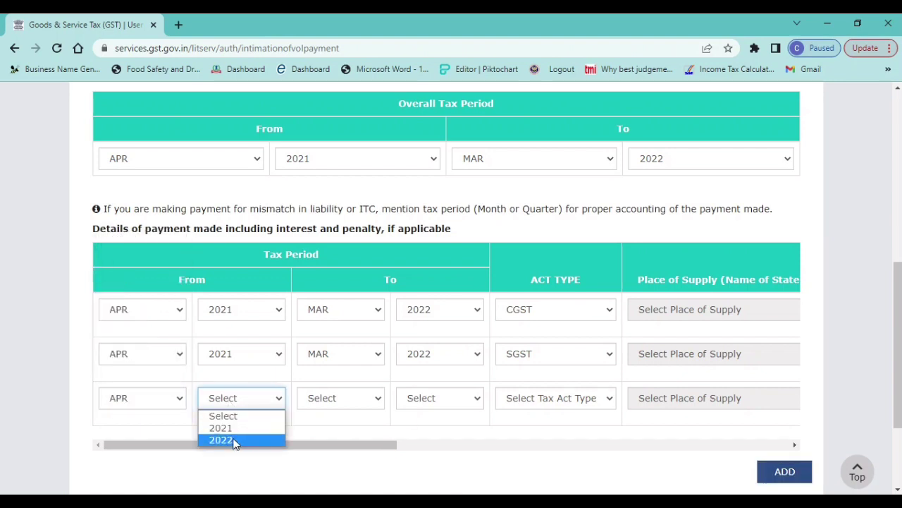
{"action": "left_click", "coordinate": [230, 428]}
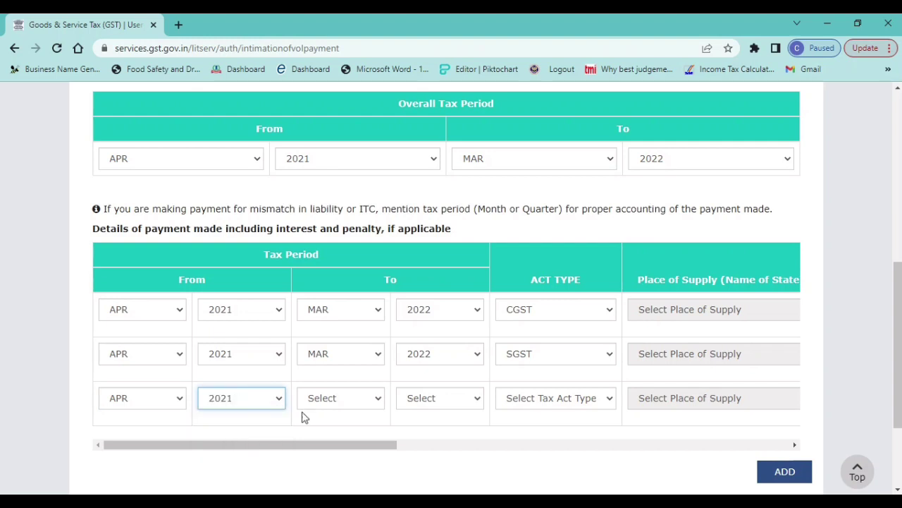
- Set the third payment row's tax period end to MAR 2022 and its act type to IGST
{"action": "left_click", "coordinate": [349, 399]}
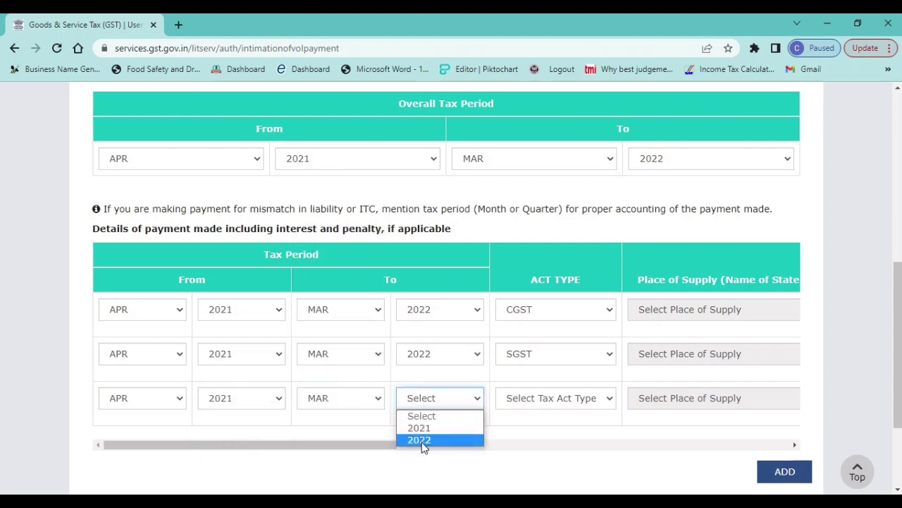
{"action": "left_click", "coordinate": [422, 439]}
{"action": "left_click", "coordinate": [548, 399]}
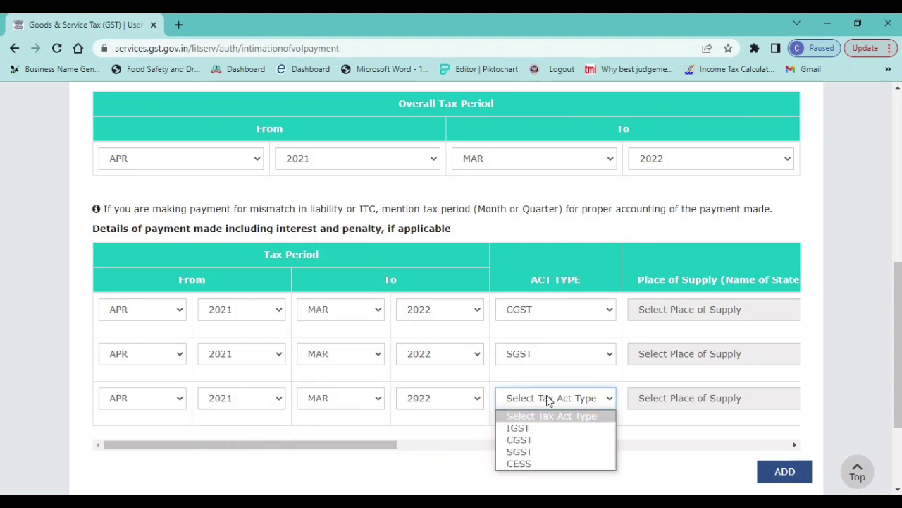
{"action": "left_click", "coordinate": [520, 428]}
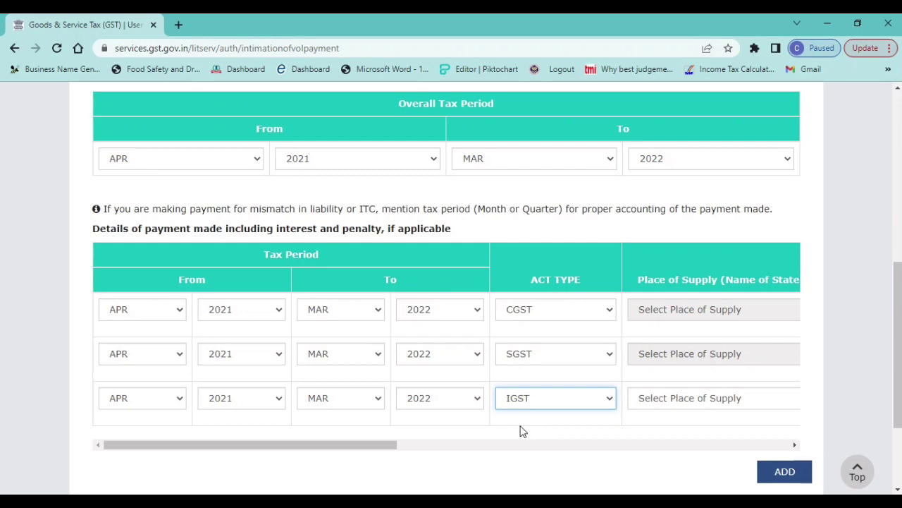
- Choose Haryana as the place of supply for the IGST payment row
{"action": "left_click", "coordinate": [688, 399]}
{"action": "key", "text": "Down"}
{"action": "key", "text": "Down"}
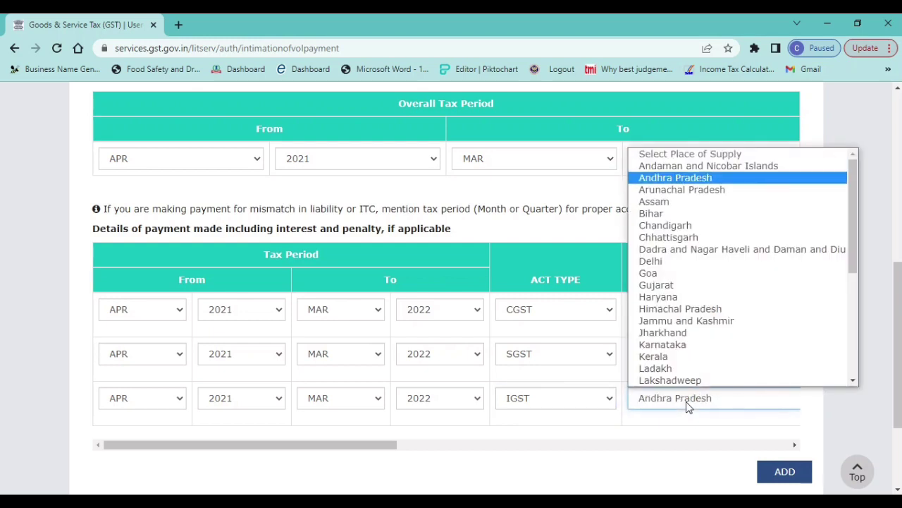
{"action": "key", "text": "Down"}
{"action": "key", "text": "Down"}
{"action": "key", "text": "Down"}
{"action": "key", "text": "Down"}
{"action": "key", "text": "Down"}
{"action": "key", "text": "Down"}
{"action": "key", "text": "Down"}
{"action": "key", "text": "Down"}
{"action": "key", "text": "Down"}
{"action": "key", "text": "Down"}
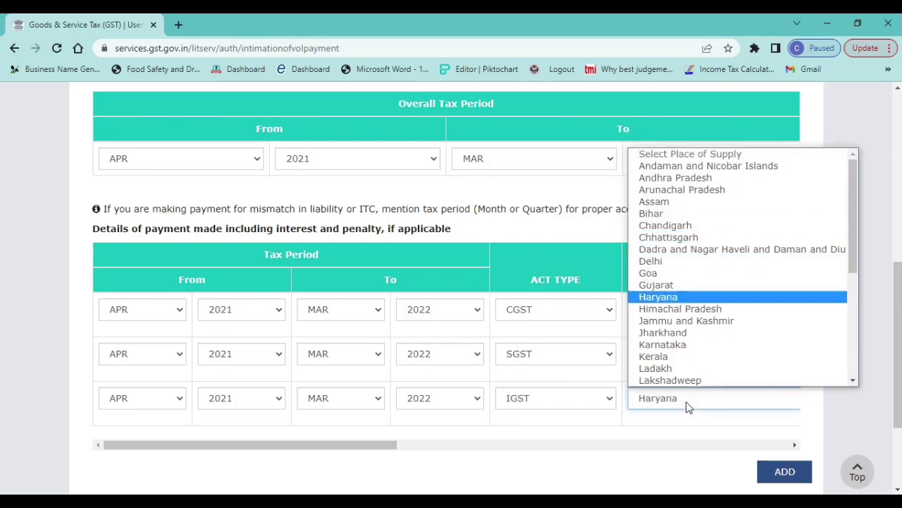
{"action": "key", "text": "Return"}
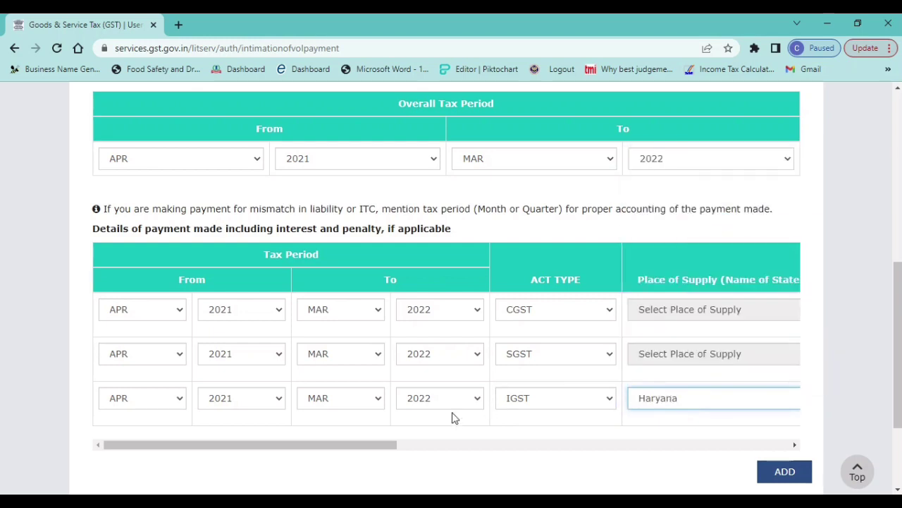
{"action": "left_click_drag", "start_coordinate": [408, 446], "coordinate": [316, 444]}
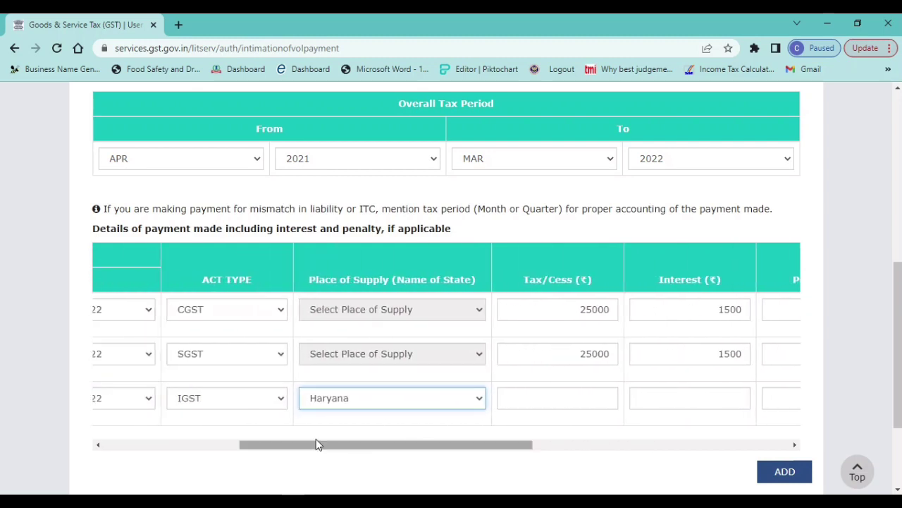
- Examine the states offered as place of supply for the IGST row, keeping Haryana selected
{"action": "left_click", "coordinate": [359, 404]}
{"action": "key", "text": "Down"}
{"action": "key", "text": "Down"}
{"action": "key", "text": "Up"}
{"action": "key", "text": "Up"}
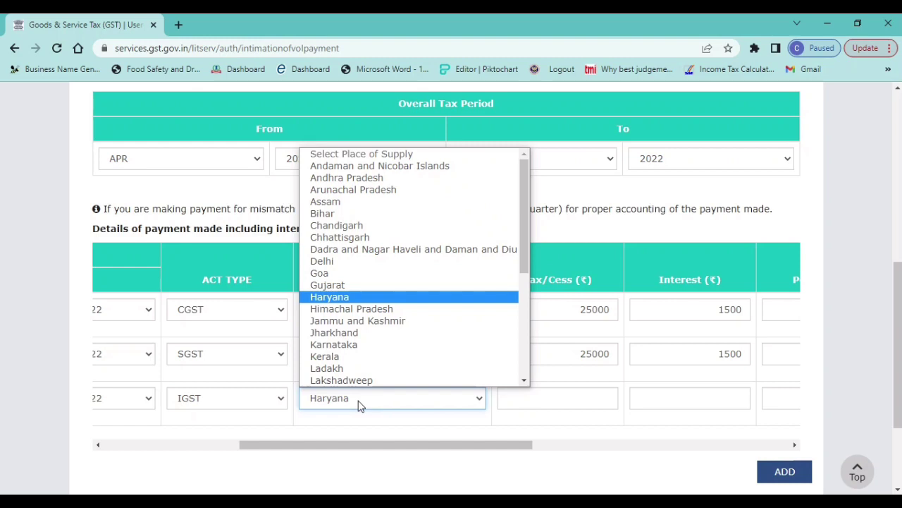
{"action": "key", "text": "Down"}
{"action": "key", "text": "Down"}
{"action": "key", "text": "Down"}
{"action": "key", "text": "Down"}
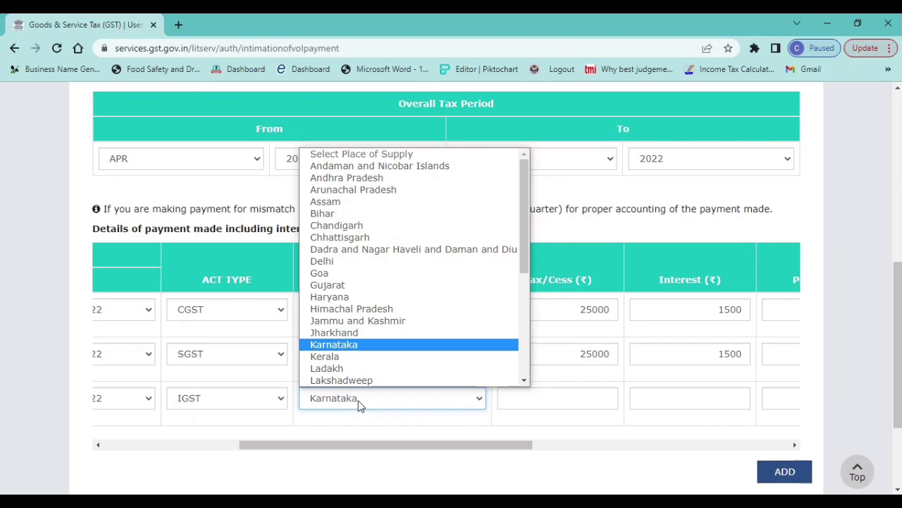
{"action": "key", "text": "Up"}
{"action": "key", "text": "Up"}
{"action": "key", "text": "Up"}
{"action": "key", "text": "Up"}
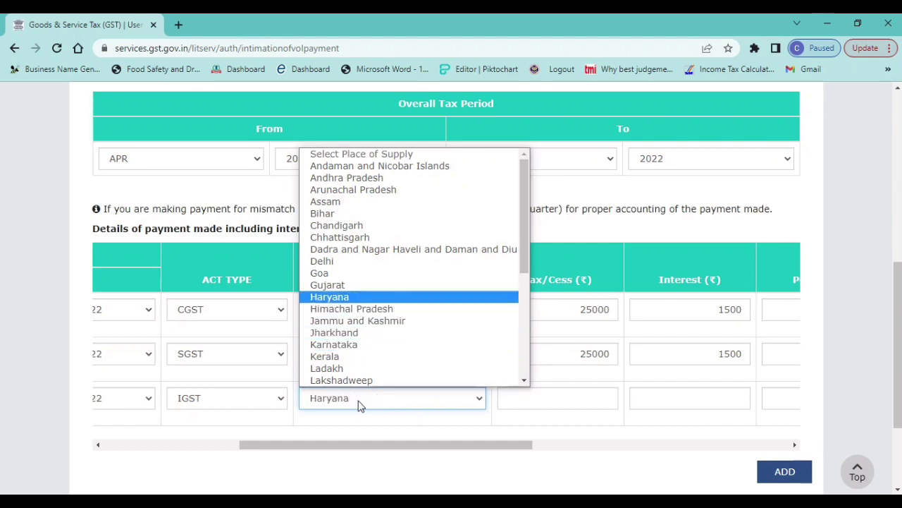
{"action": "key", "text": "Return"}
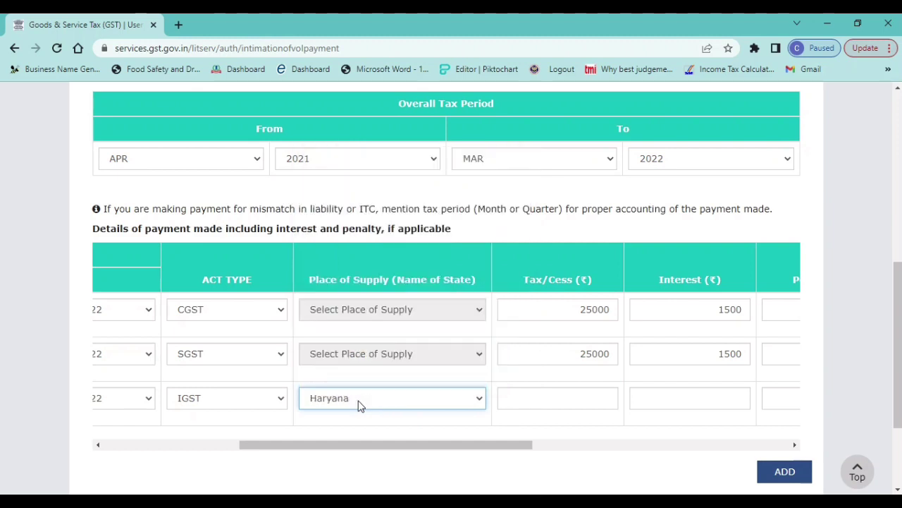
- Enter a tax amount of 15000 and interest of 1200 in the IGST payment row
{"action": "left_click", "coordinate": [558, 398]}
{"action": "type", "text": "15000"}
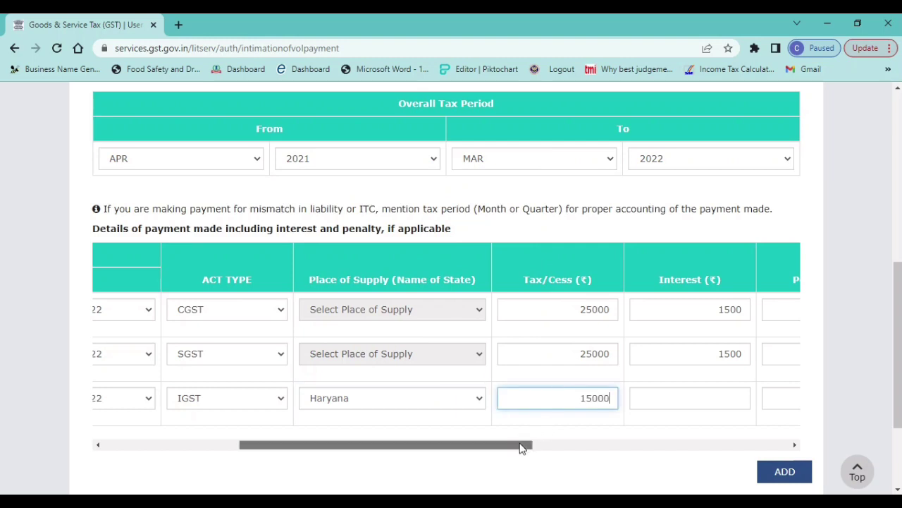
{"action": "left_click_drag", "start_coordinate": [519, 445], "coordinate": [578, 446]}
{"action": "left_click", "coordinate": [570, 402]}
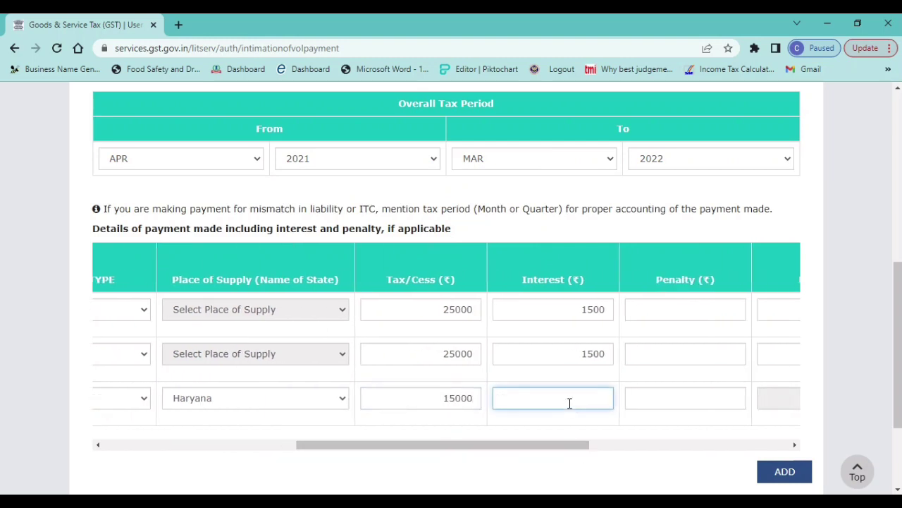
{"action": "type", "text": "1200"}
{"action": "left_click", "coordinate": [610, 447]}
{"action": "left_click_drag", "start_coordinate": [610, 447], "coordinate": [359, 447]}
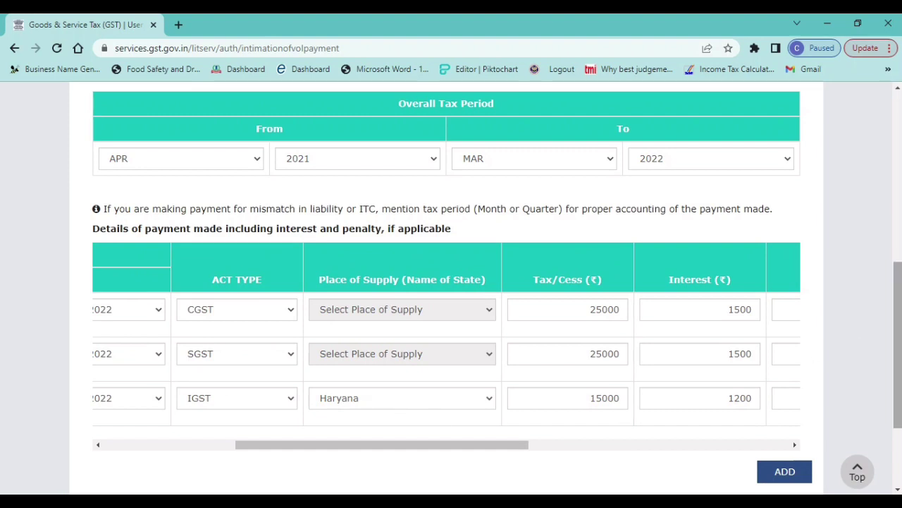
- Proceed to payment with the CGST, SGST and IGST rows entered in the payment details
{"action": "scroll", "coordinate": [783, 381], "scroll_direction": "down", "scroll_amount": 2}
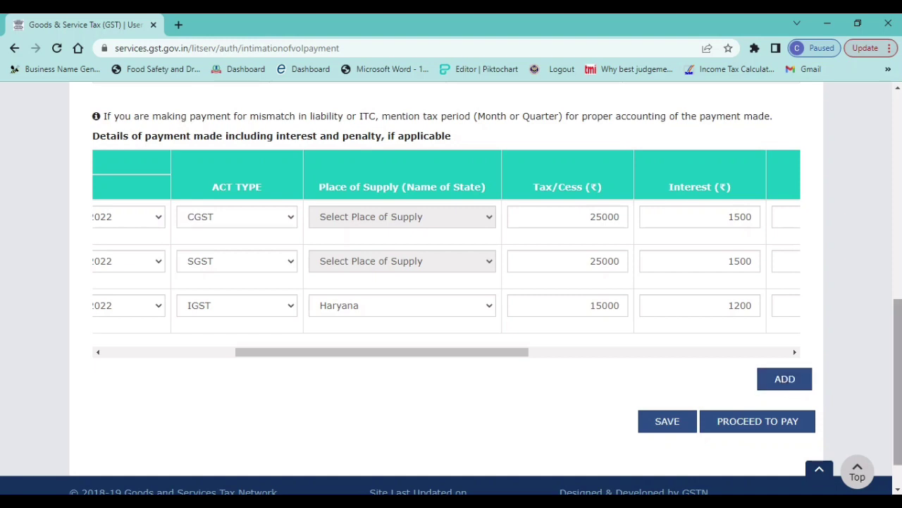
{"action": "left_click", "coordinate": [760, 422]}
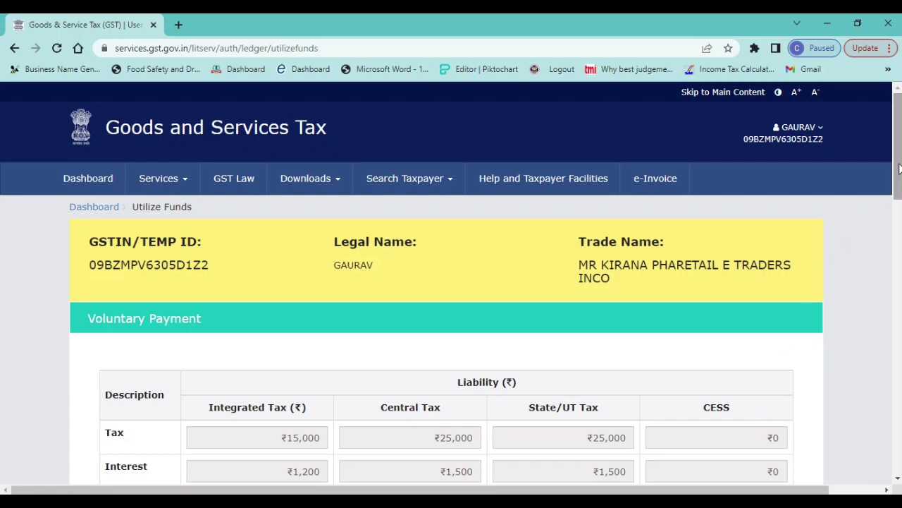
- Examine the voluntary payment liabilities, the cash and credit ledger balances, and the fields for paying through cash and ITC
{"action": "scroll", "coordinate": [761, 421], "scroll_direction": "down", "scroll_amount": 2}
{"action": "scroll", "coordinate": [626, 196], "scroll_direction": "down", "scroll_amount": 1}
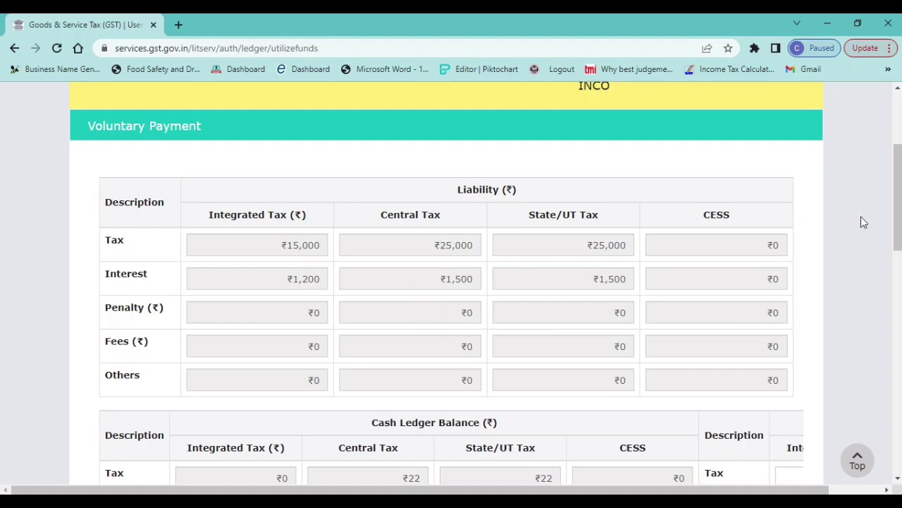
{"action": "left_click_drag", "start_coordinate": [897, 223], "coordinate": [897, 293]}
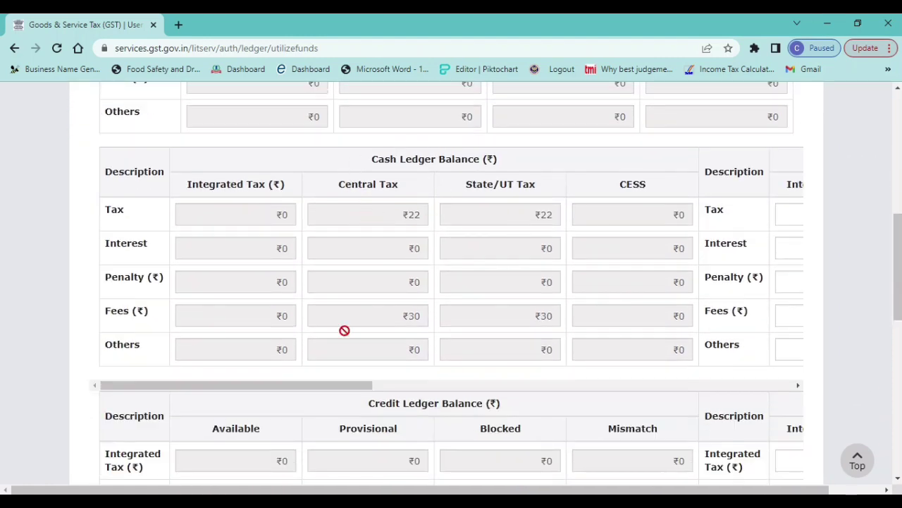
{"action": "left_click_drag", "start_coordinate": [308, 385], "coordinate": [445, 397]}
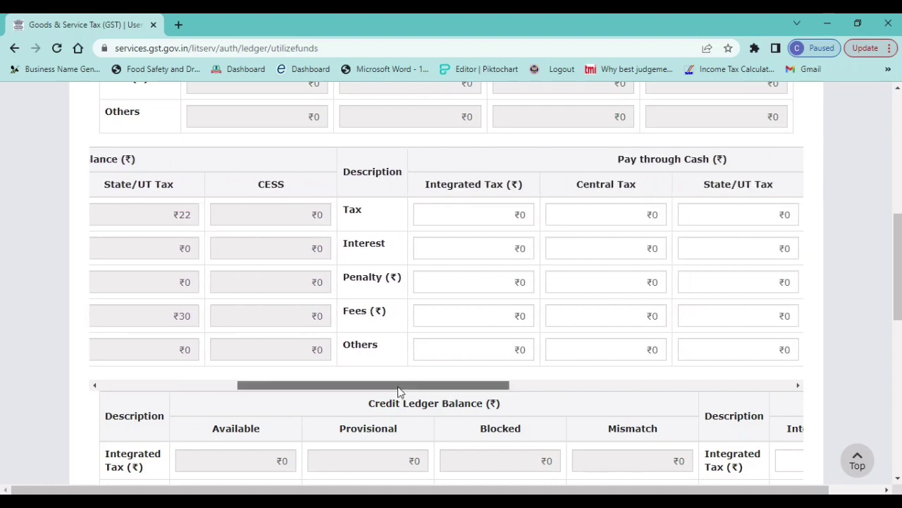
{"action": "left_click_drag", "start_coordinate": [399, 389], "coordinate": [237, 414]}
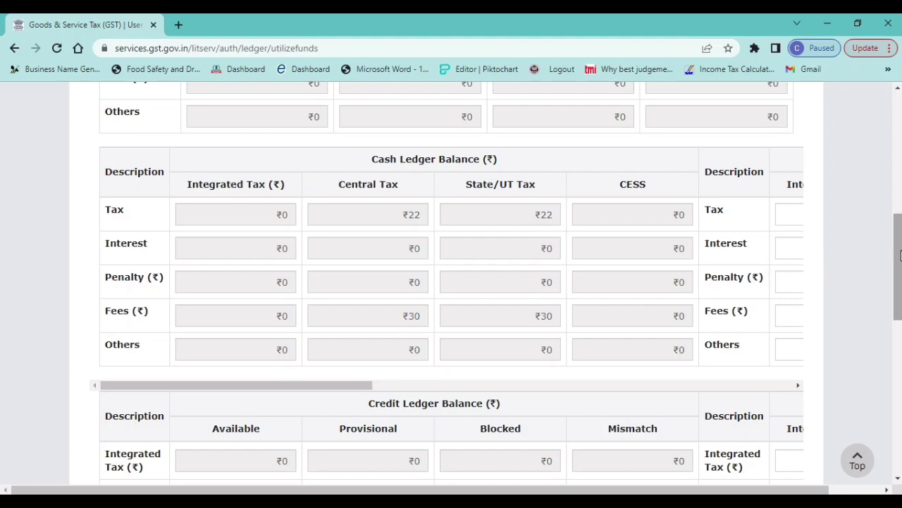
{"action": "left_click_drag", "start_coordinate": [900, 255], "coordinate": [900, 315]}
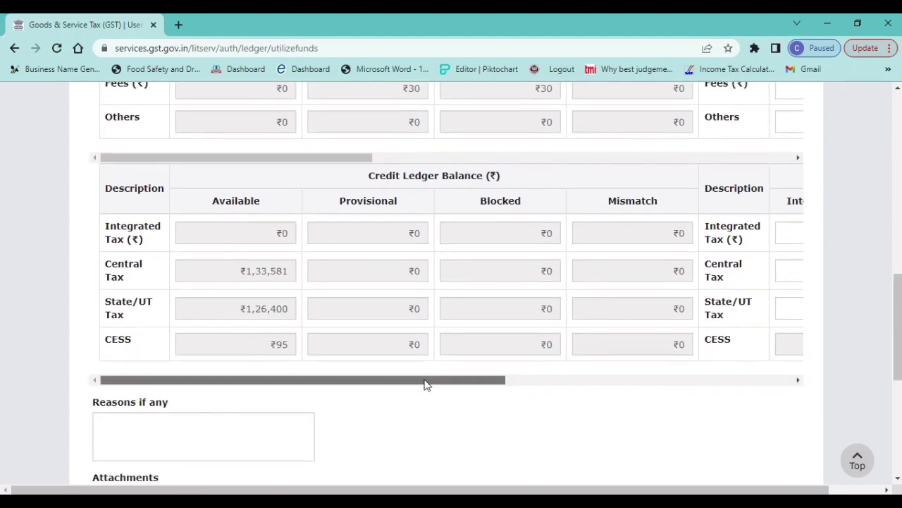
{"action": "left_click_drag", "start_coordinate": [425, 382], "coordinate": [682, 396]}
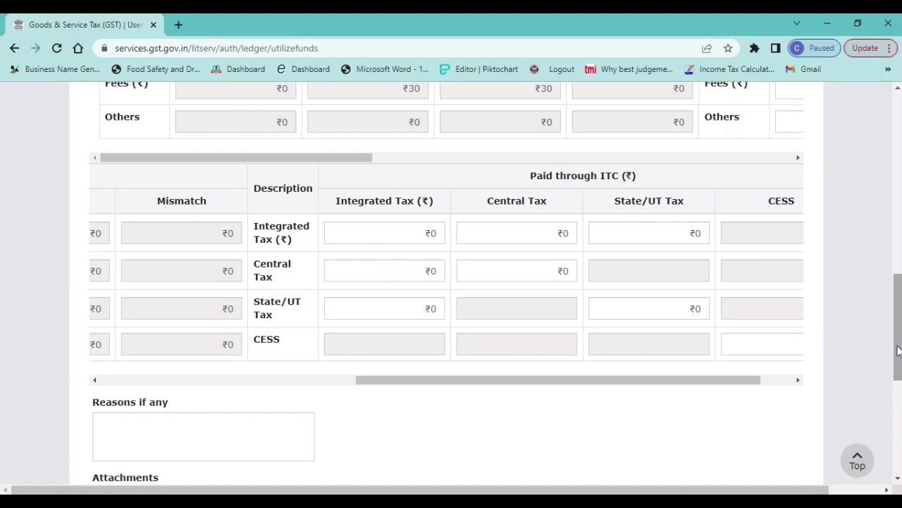
- Compare the integrated, central and state tax liabilities with the available credit ledger balances and the matching ITC payment fields
{"action": "left_click_drag", "start_coordinate": [898, 345], "coordinate": [898, 325]}
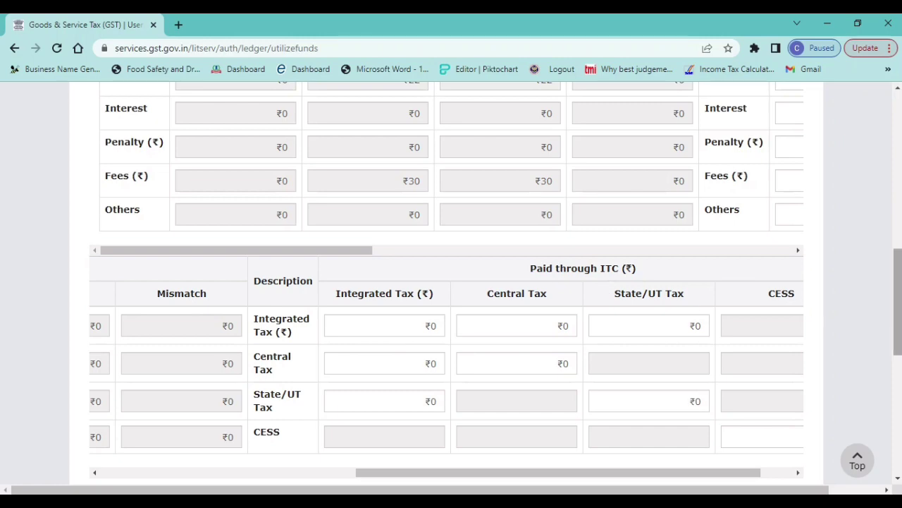
{"action": "scroll", "coordinate": [897, 303], "scroll_direction": "up", "scroll_amount": 5}
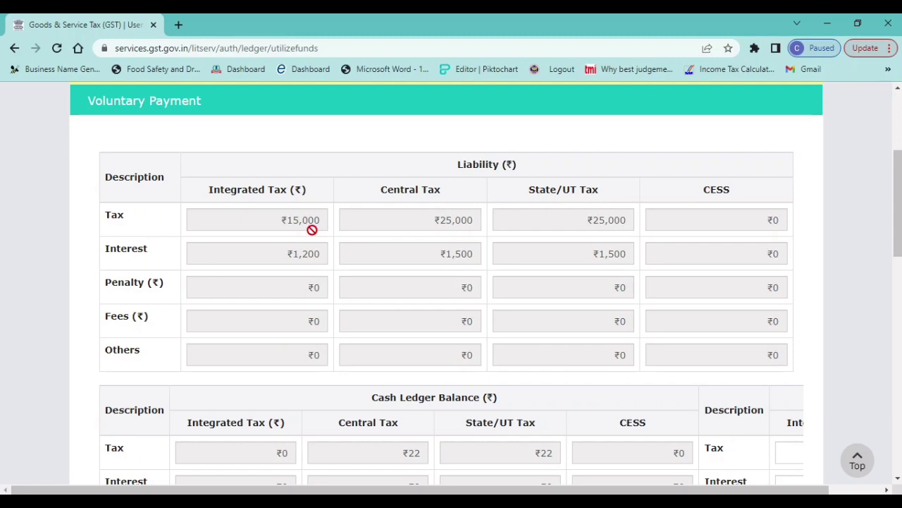
{"action": "scroll", "coordinate": [898, 206], "scroll_direction": "down", "scroll_amount": 5}
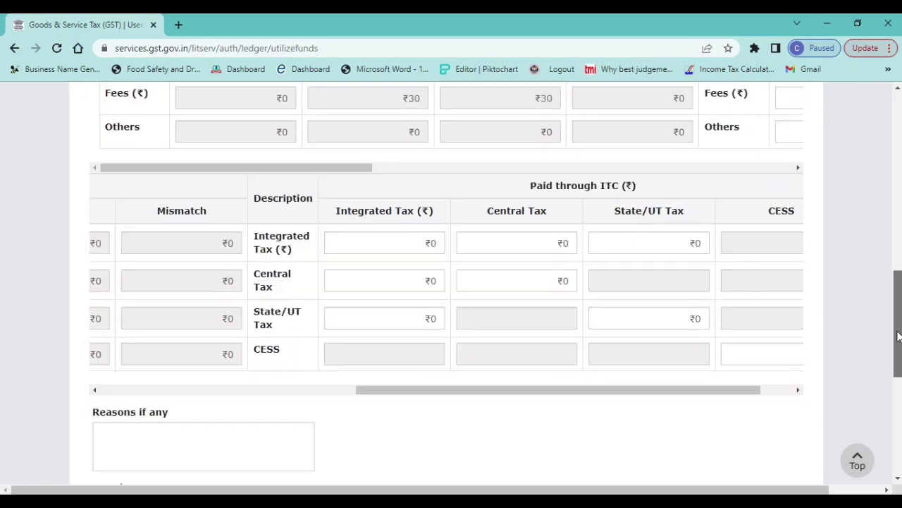
{"action": "left_click_drag", "start_coordinate": [526, 263], "coordinate": [256, 261]}
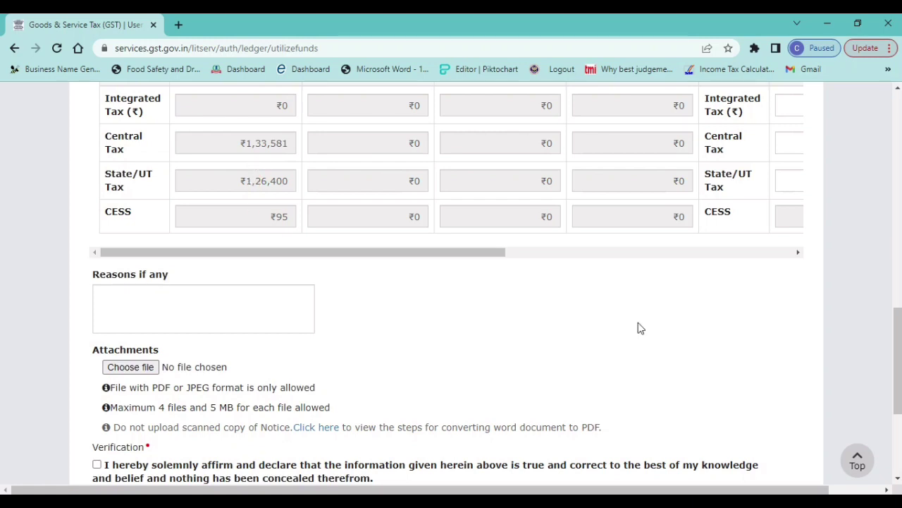
{"action": "left_click_drag", "start_coordinate": [896, 353], "coordinate": [896, 327]}
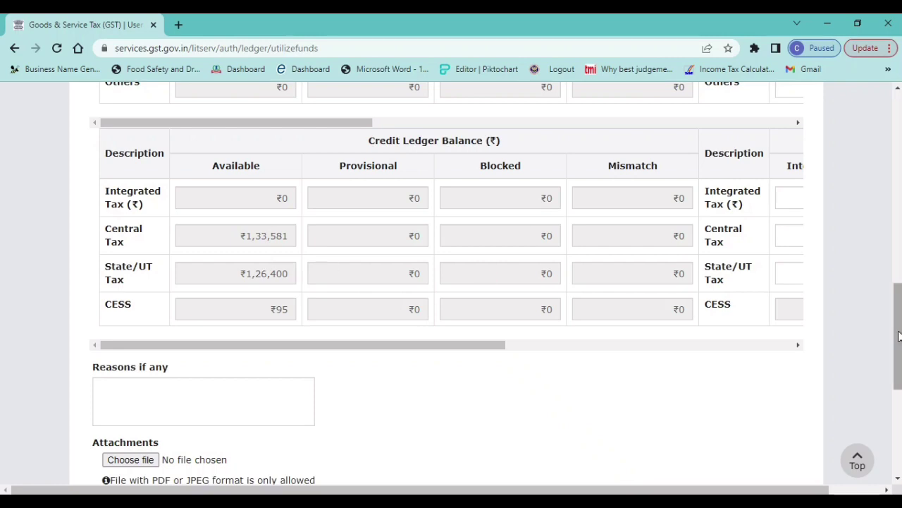
{"action": "left_click_drag", "start_coordinate": [896, 335], "coordinate": [884, 213]}
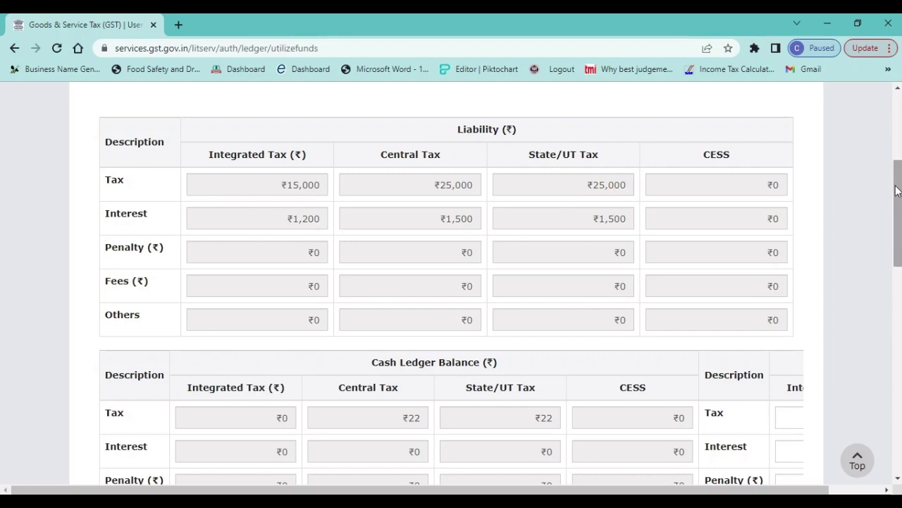
{"action": "scroll", "coordinate": [896, 188], "scroll_direction": "down", "scroll_amount": 5}
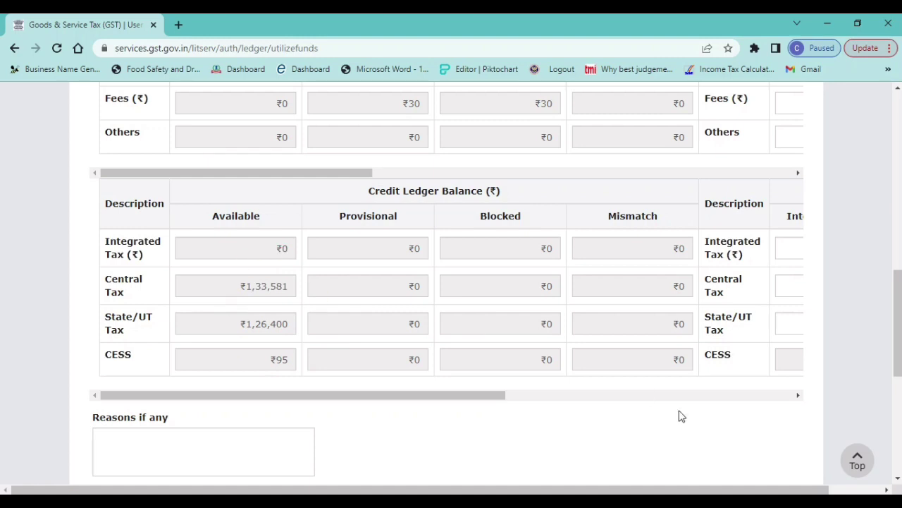
{"action": "left_click_drag", "start_coordinate": [471, 398], "coordinate": [591, 413]}
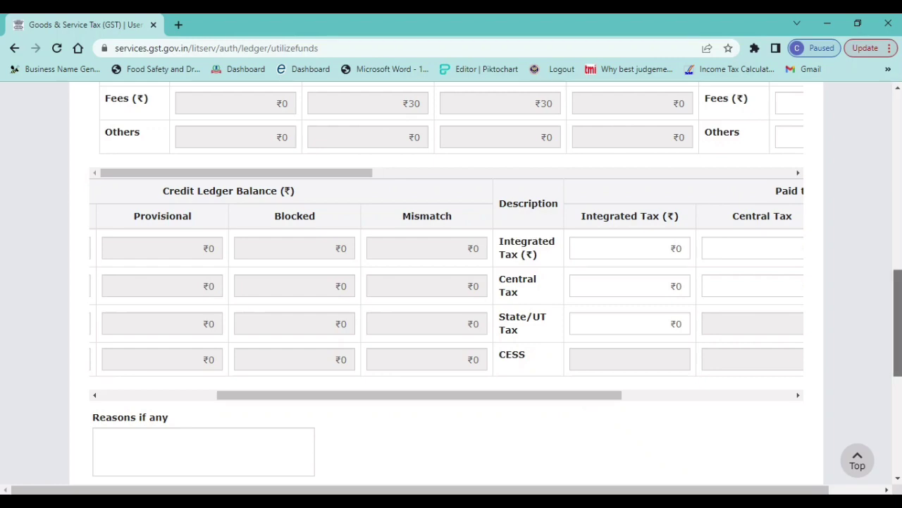
{"action": "left_click_drag", "start_coordinate": [897, 304], "coordinate": [898, 162]}
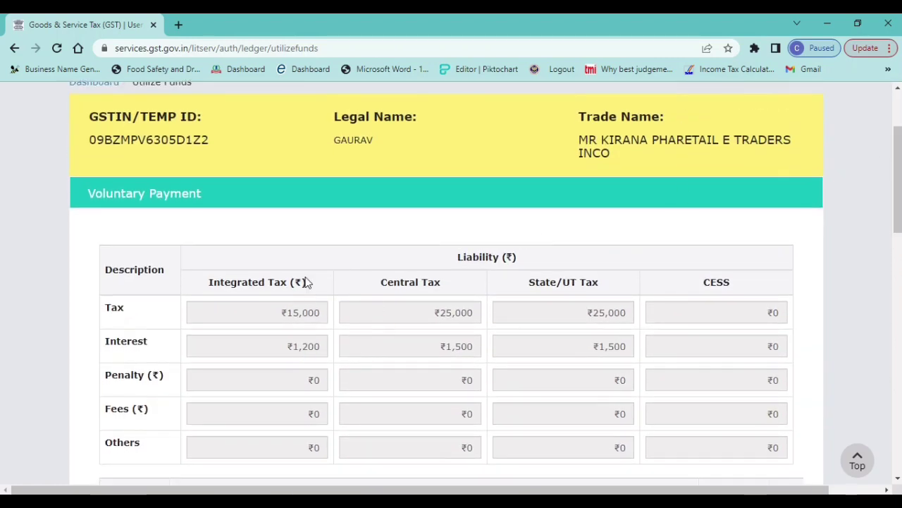
{"action": "left_click_drag", "start_coordinate": [897, 179], "coordinate": [898, 331]}
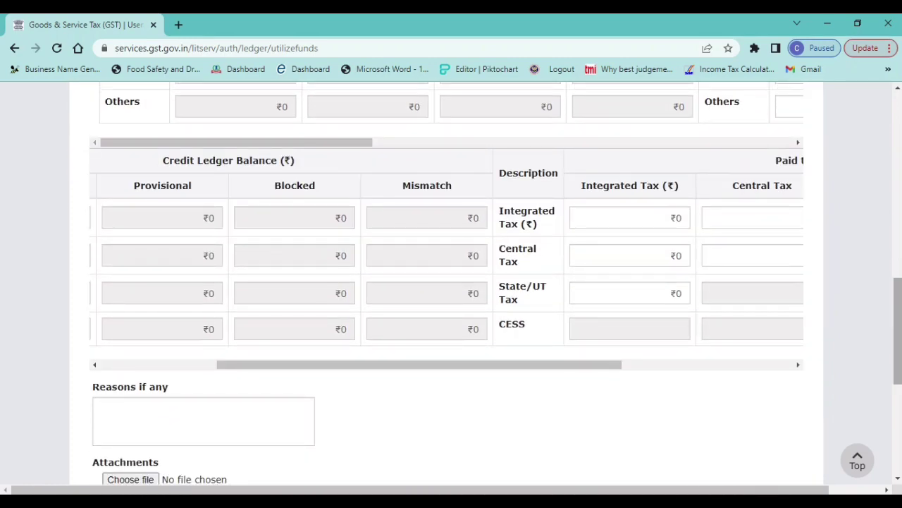
{"action": "left_click_drag", "start_coordinate": [562, 359], "coordinate": [275, 393]}
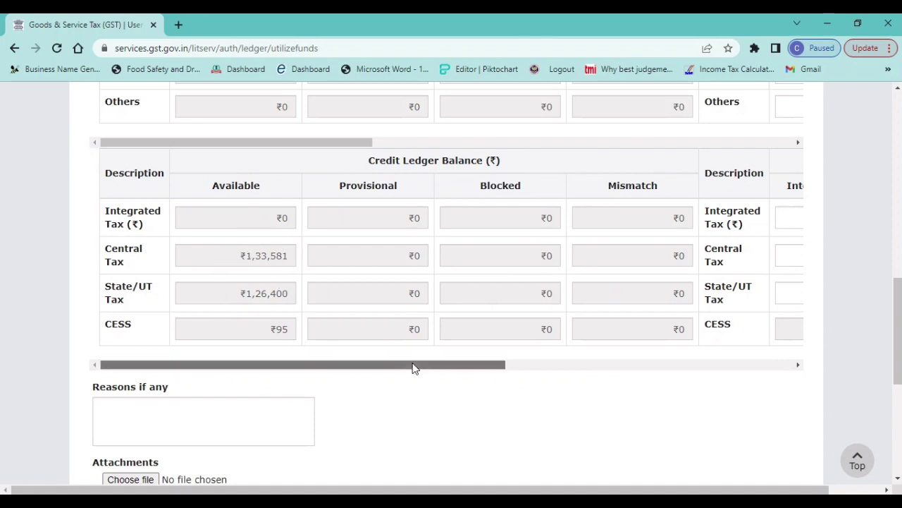
{"action": "left_click_drag", "start_coordinate": [414, 366], "coordinate": [578, 358]}
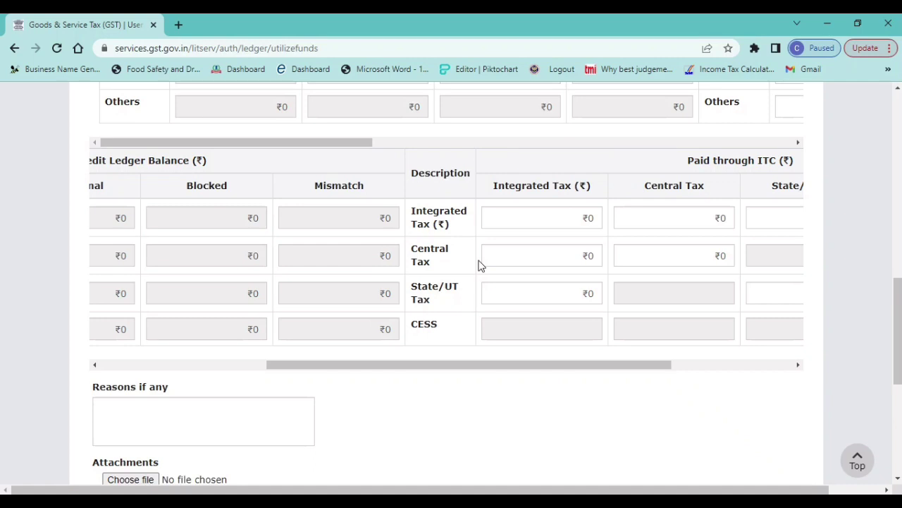
- Accept the verification declaration and select the proprietor as the authorized signatory
{"action": "left_click_drag", "start_coordinate": [899, 314], "coordinate": [898, 374]}
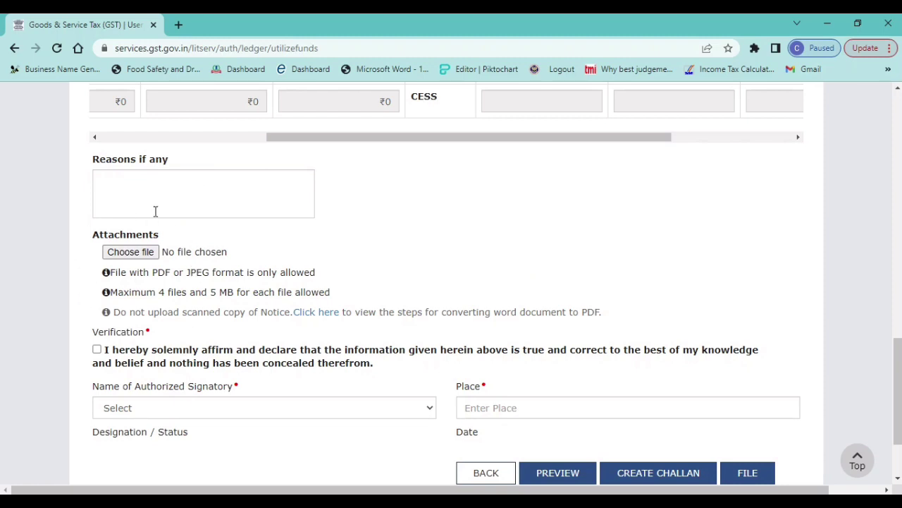
{"action": "left_click", "coordinate": [98, 351]}
{"action": "left_click", "coordinate": [157, 410]}
{"action": "left_click", "coordinate": [146, 433]}
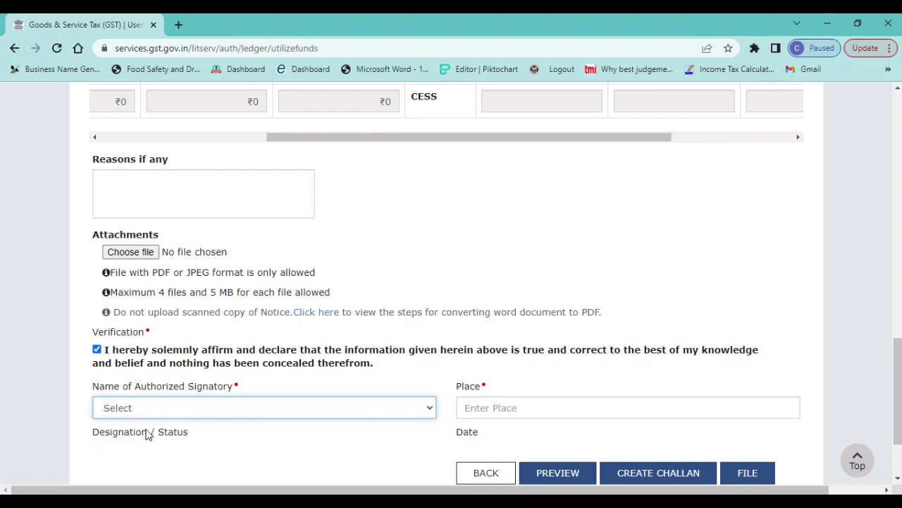
{"action": "left_click", "coordinate": [198, 411]}
{"action": "left_click", "coordinate": [176, 437]}
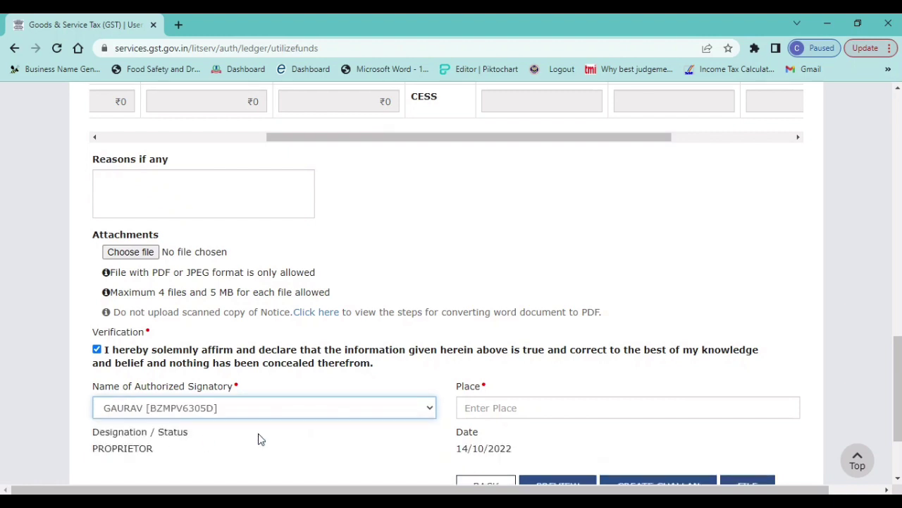
- Enter NEWDELHI as the place in the verification section
{"action": "left_click", "coordinate": [483, 409]}
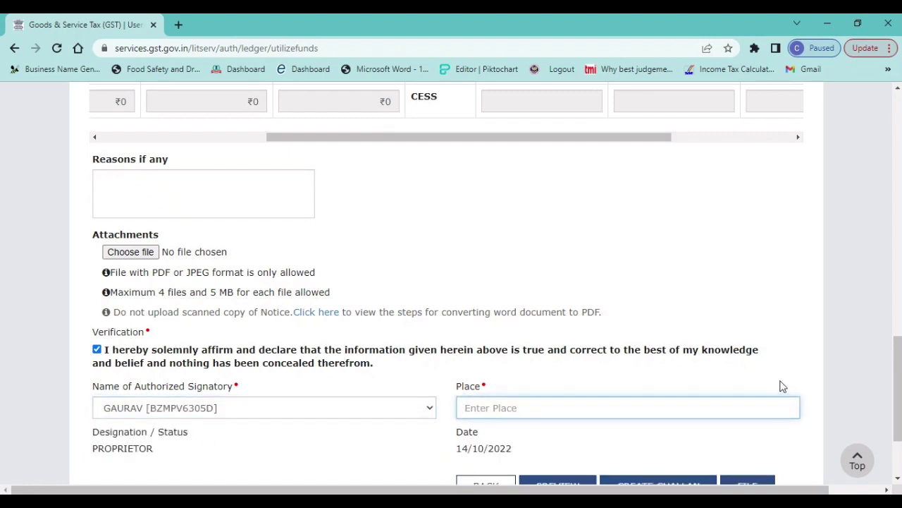
{"action": "type", "text": "NEWDELHI"}
{"action": "scroll", "coordinate": [494, 282], "scroll_direction": "down", "scroll_amount": 3}
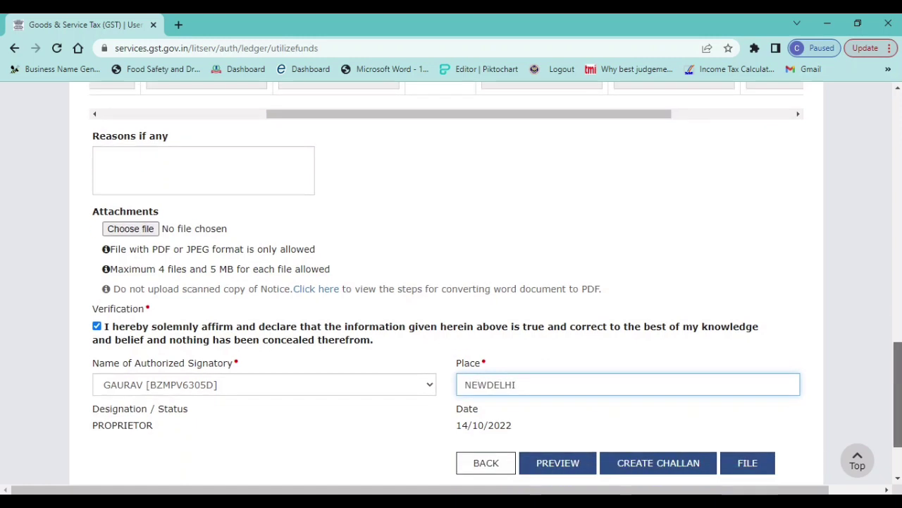